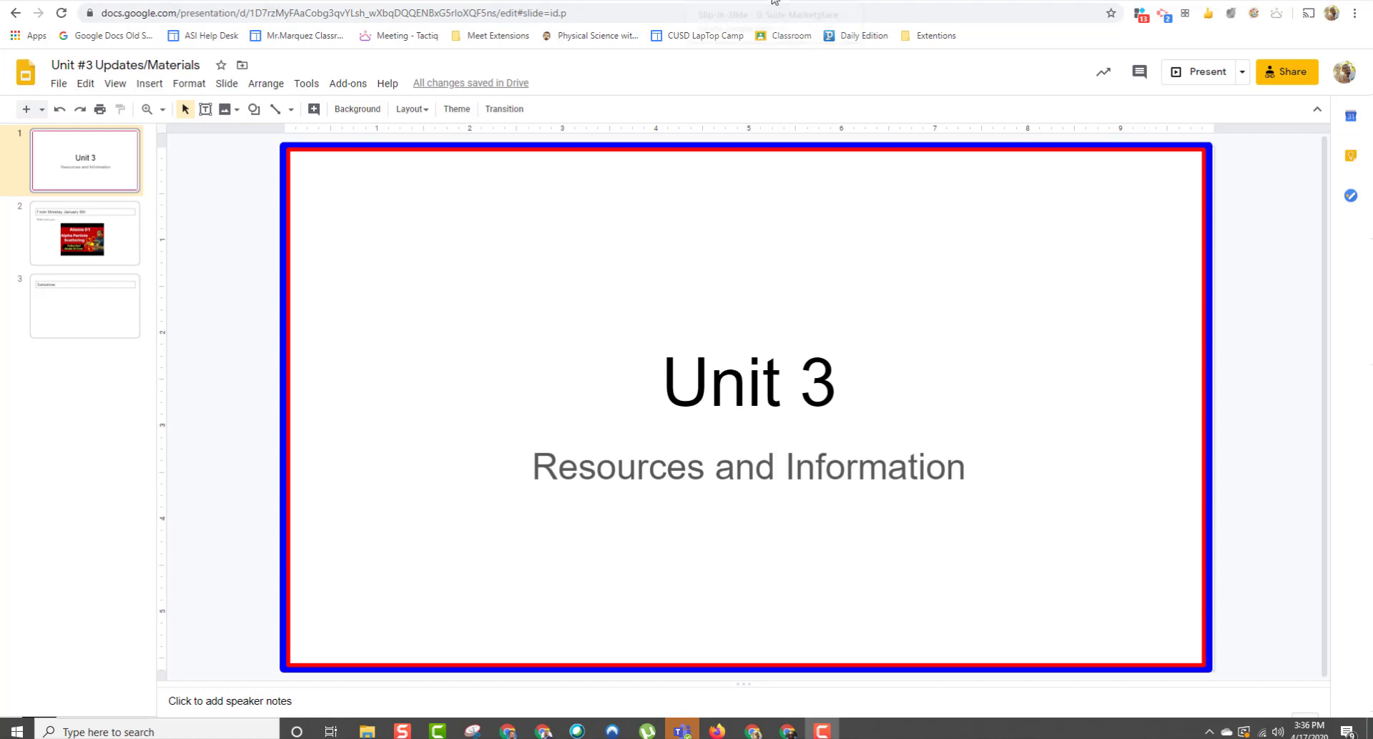
Step: Leave the Slip-in-Slide Marketplace page and return to the Unit #3 Updates/Materials presentation tab
click(774, 2)
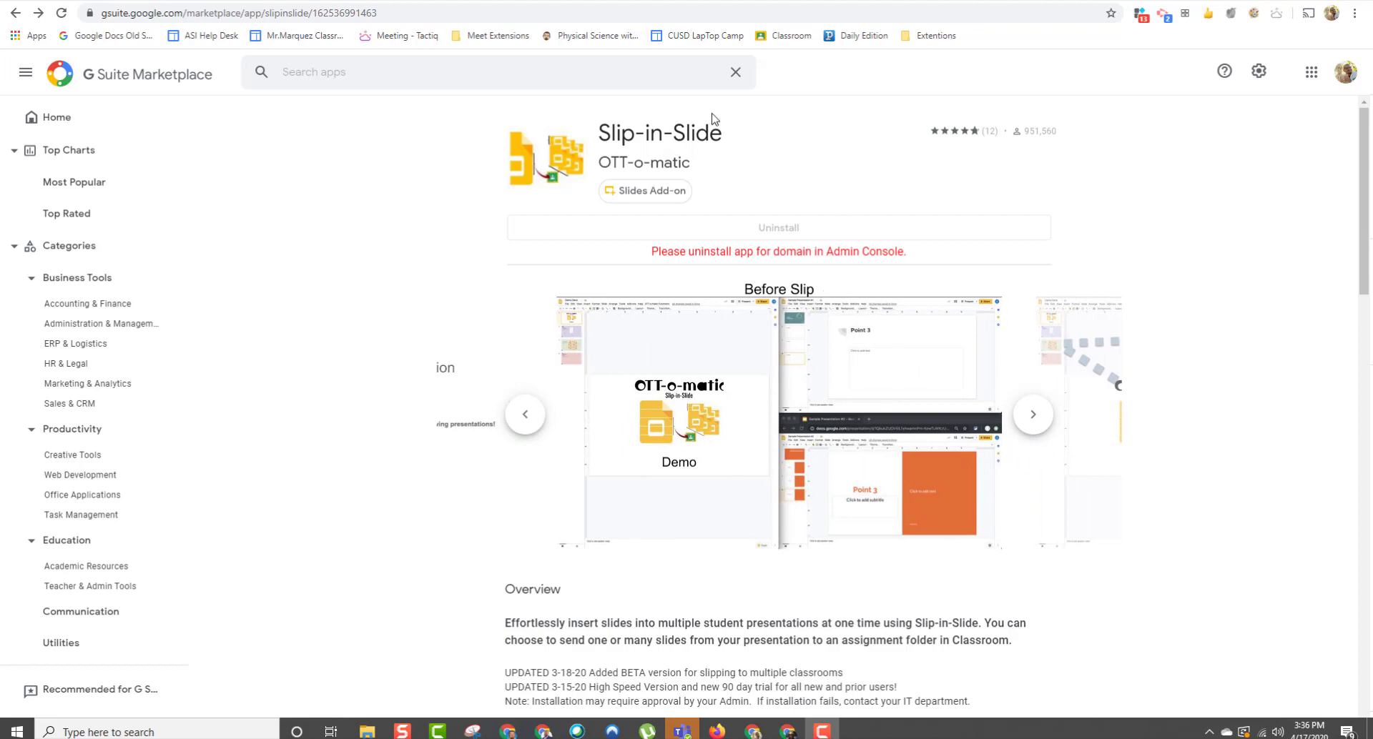
click(479, 4)
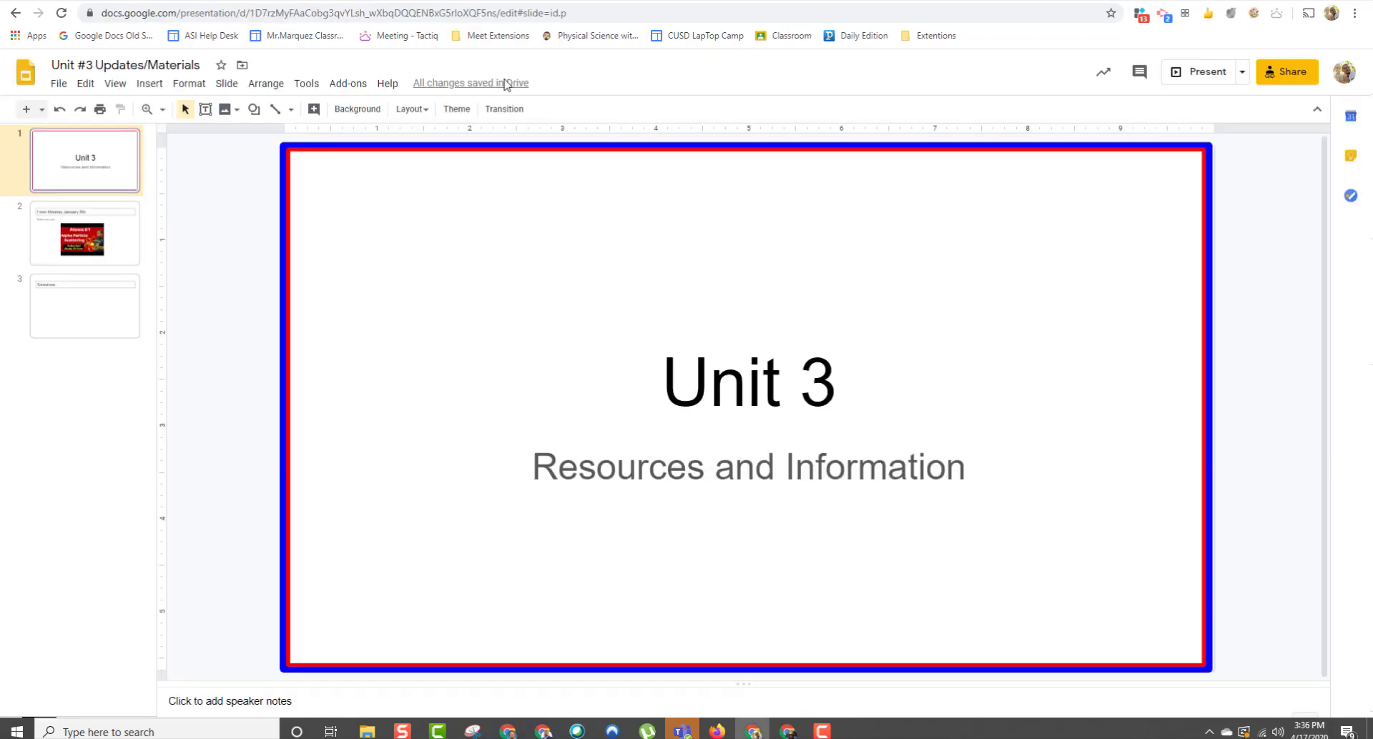
Step: Search the add-on store for 'slip' and confirm Slip-in-Slide is listed under the Add-ons menu
click(351, 83)
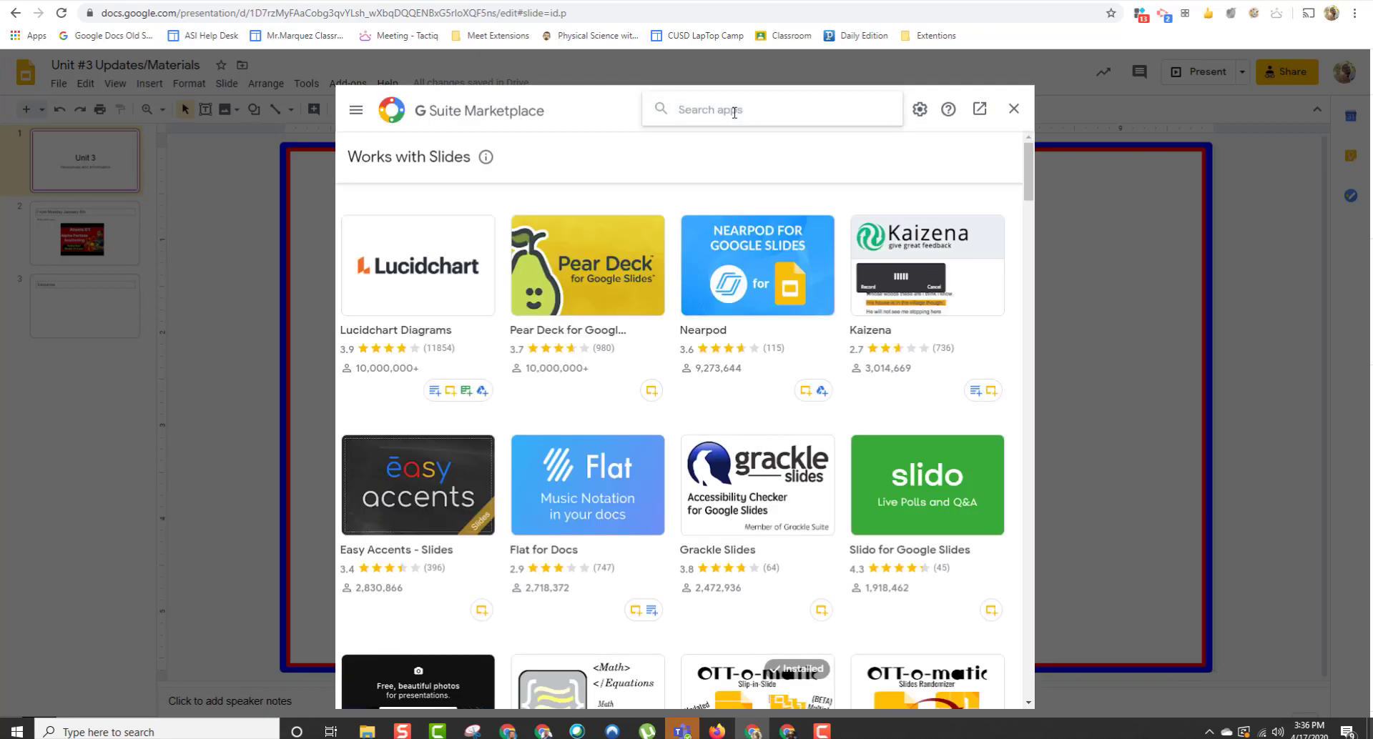
text(slip)
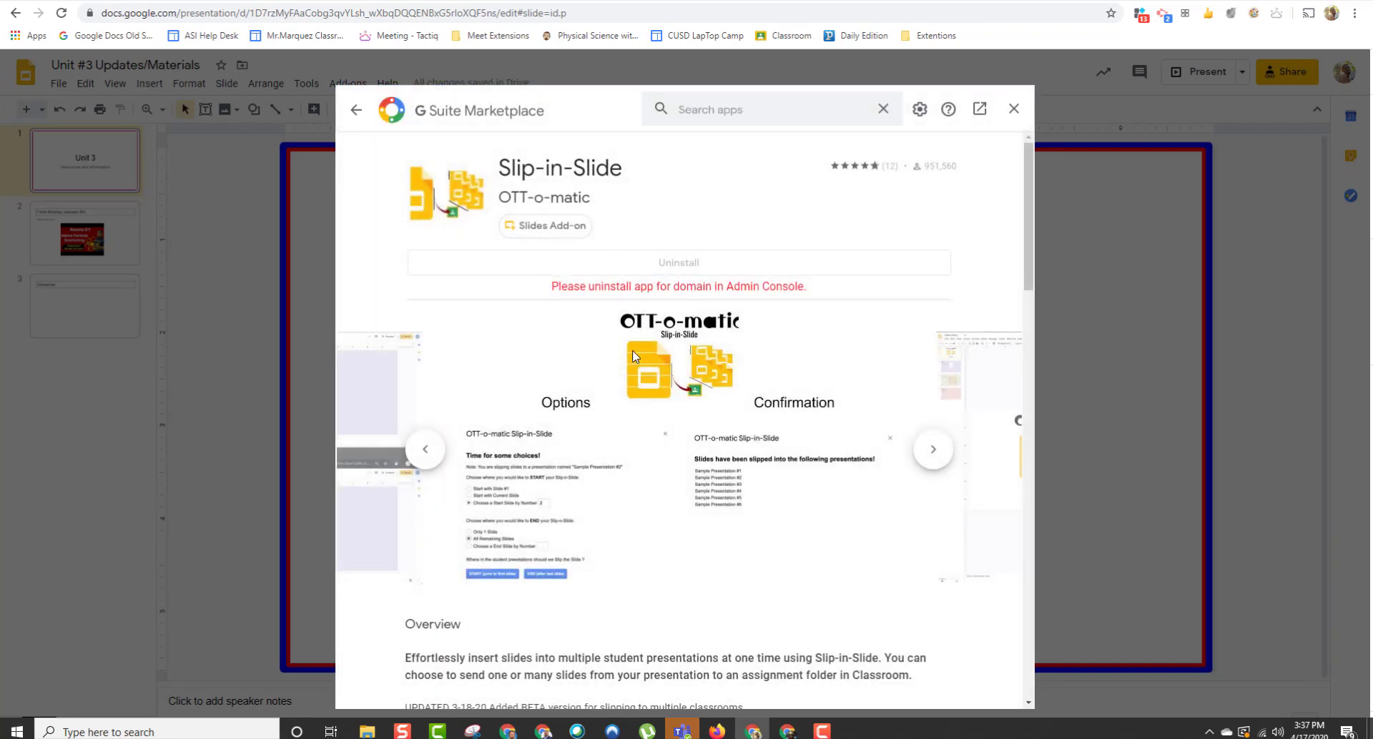
click(1014, 109)
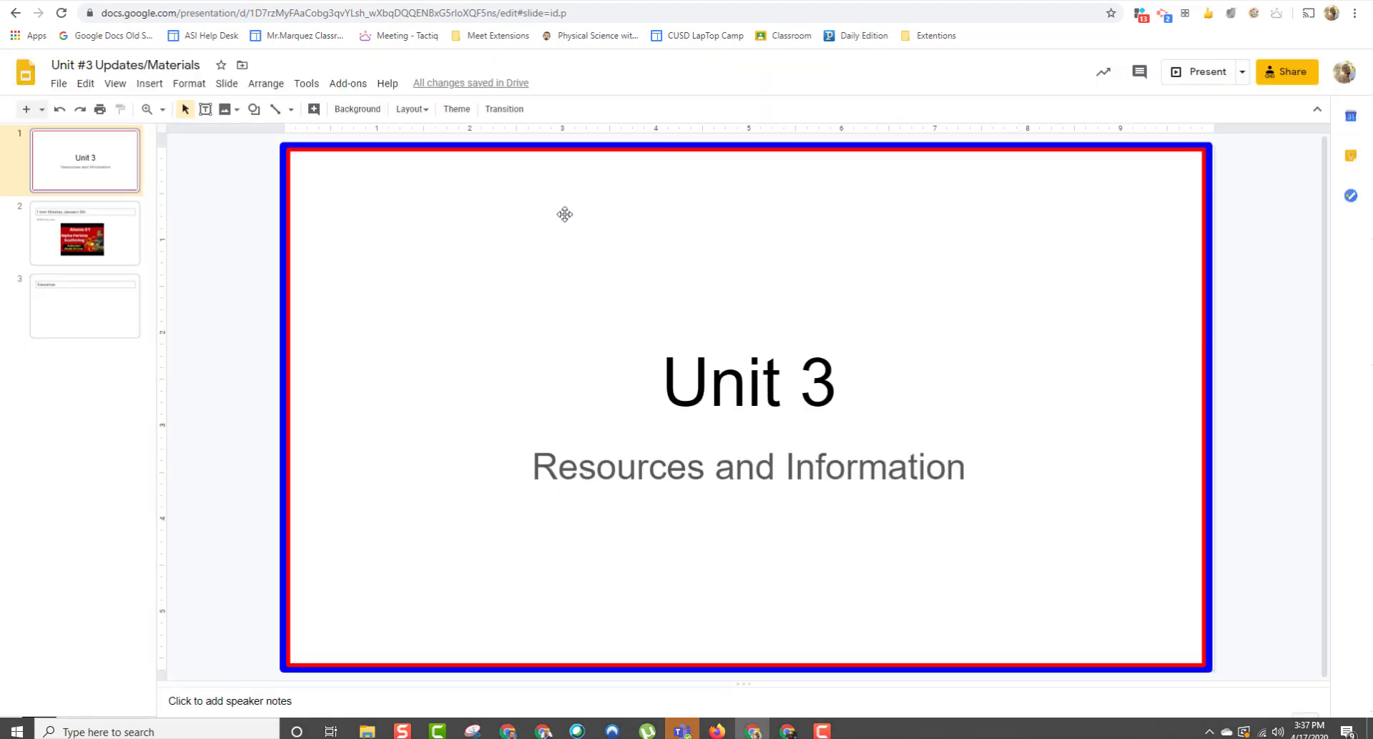
click(341, 85)
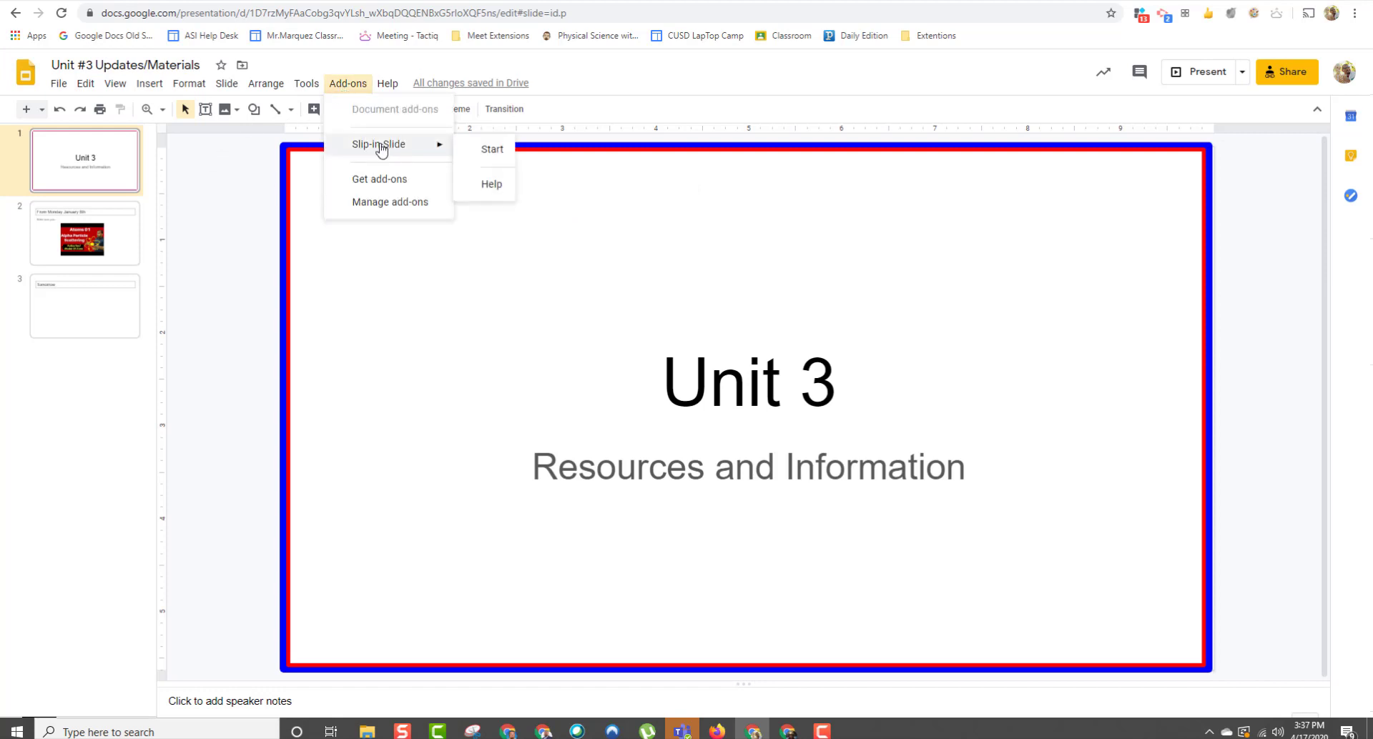
click(209, 244)
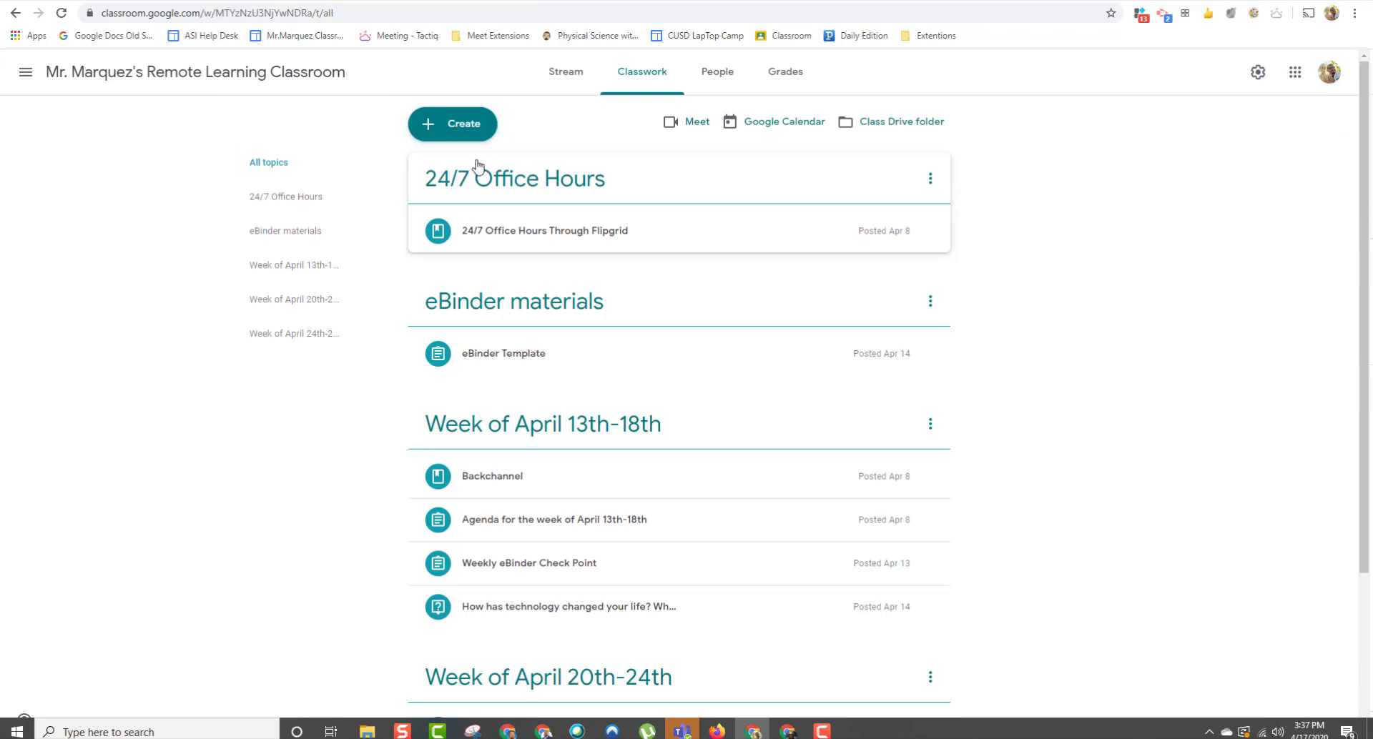
Step: Create a new assignment titled 'Unit 3 packet' with placeholder instruction text
click(468, 126)
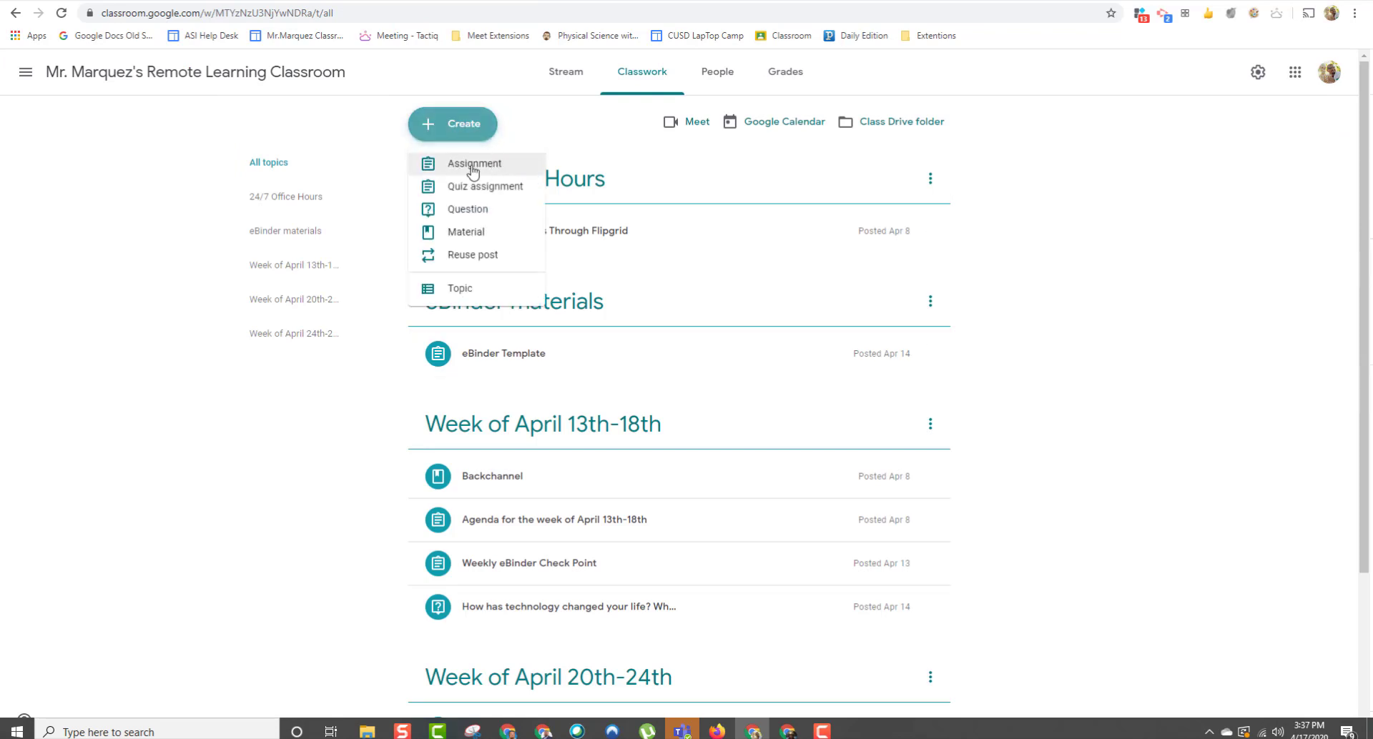
click(501, 170)
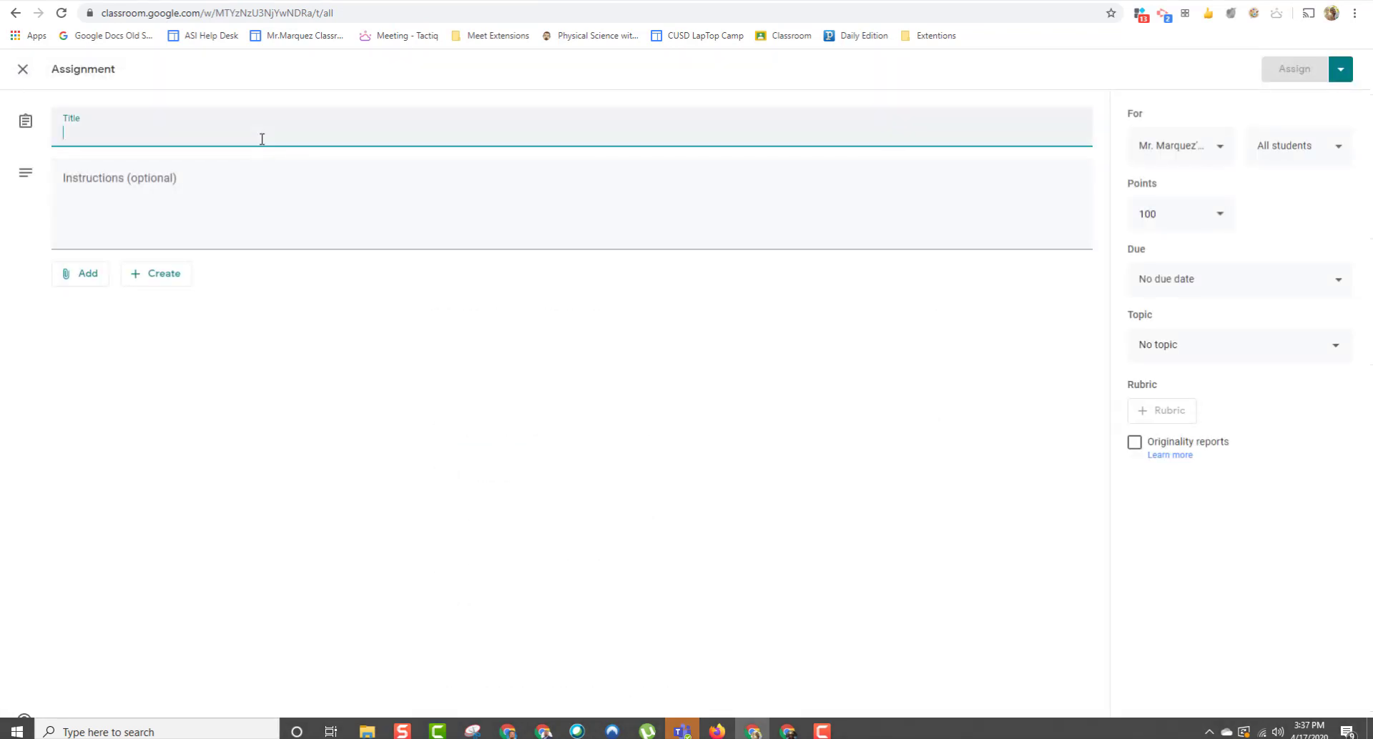
text(Unit 3 packet)
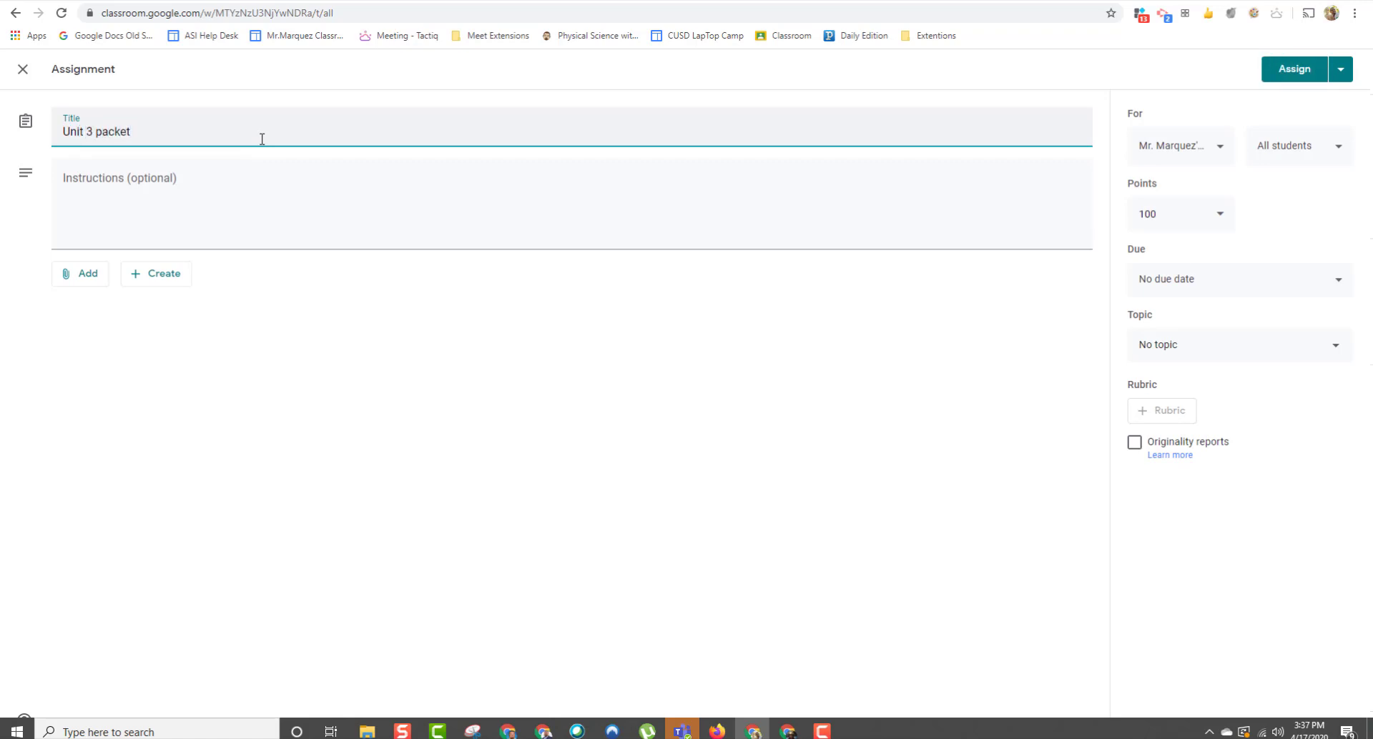
click(268, 181)
text(ief;eruf;oeruyf;)
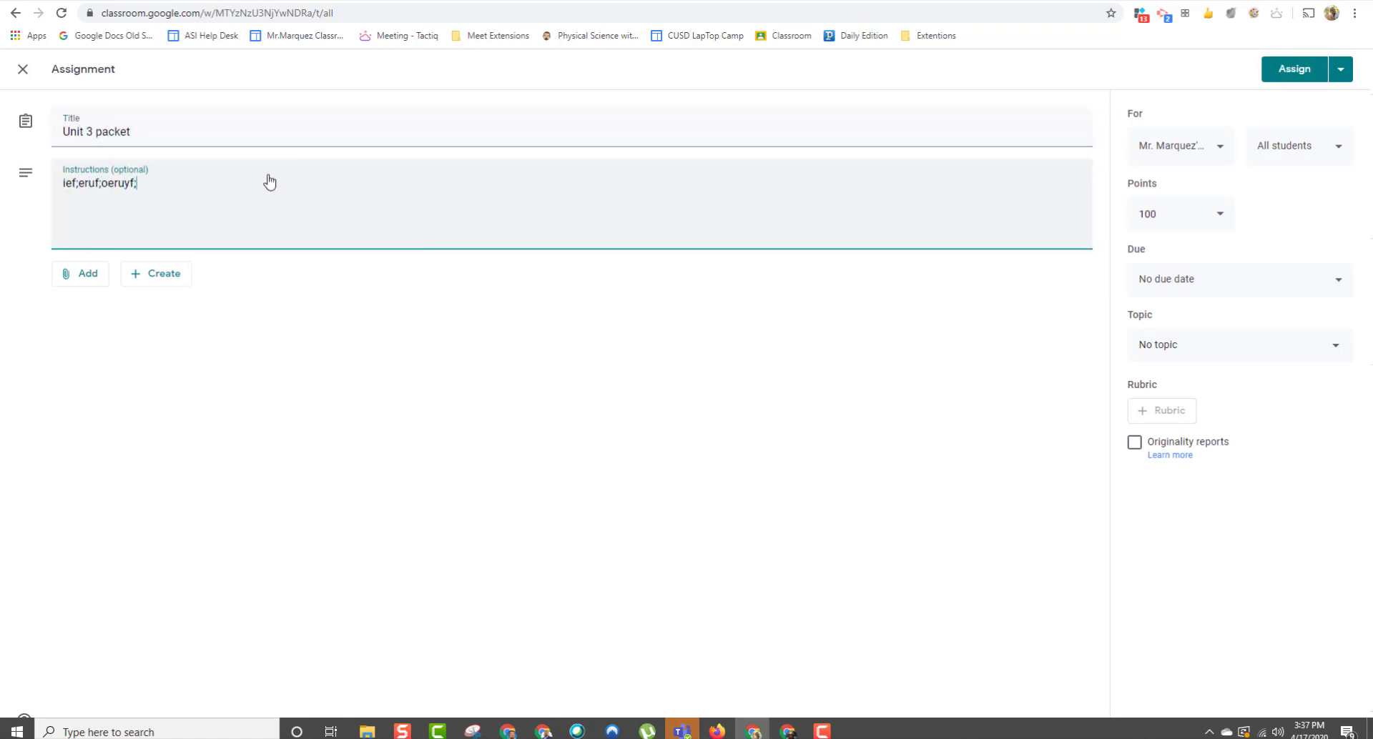
text(oeryhf;oeryf;iouery;oeryhef;uyociu)
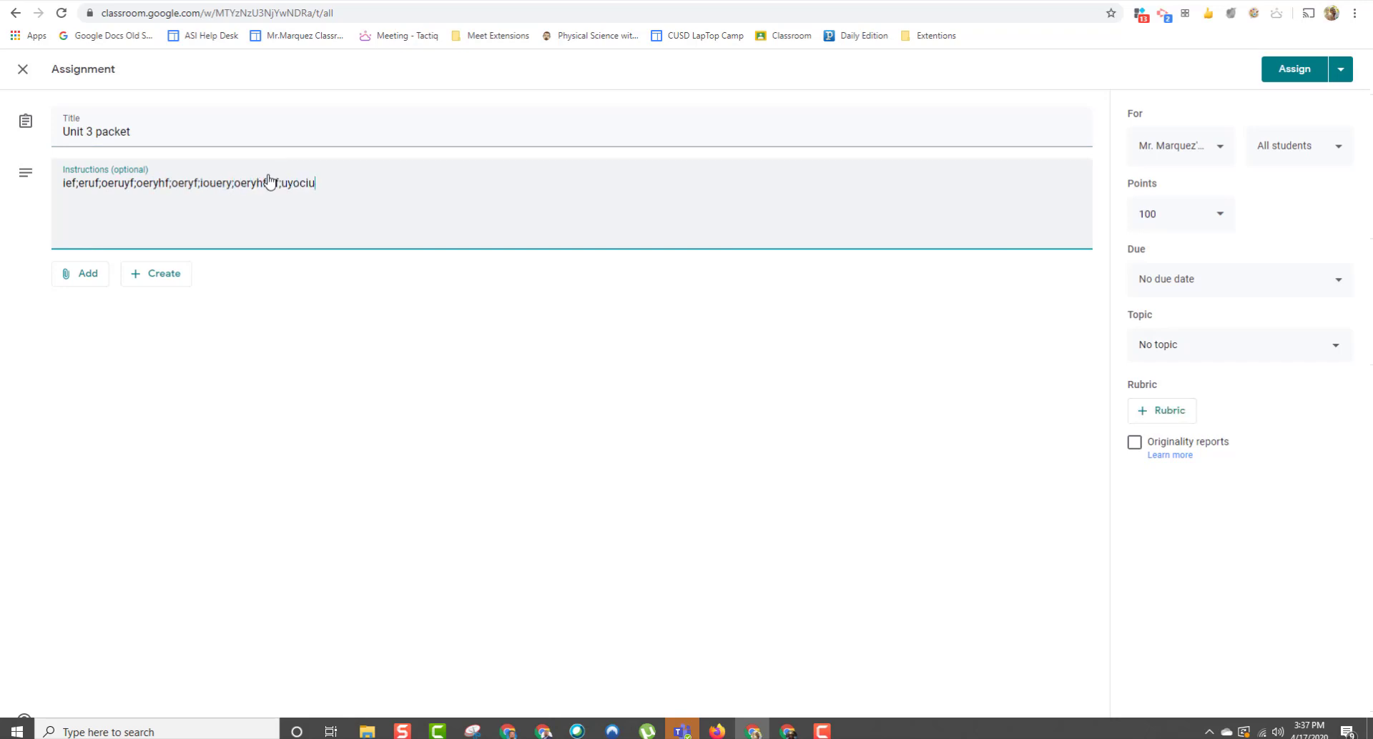
Step: Attach the Unit #3 Updates/Materials presentation from Google Drive to the assignment
click(77, 273)
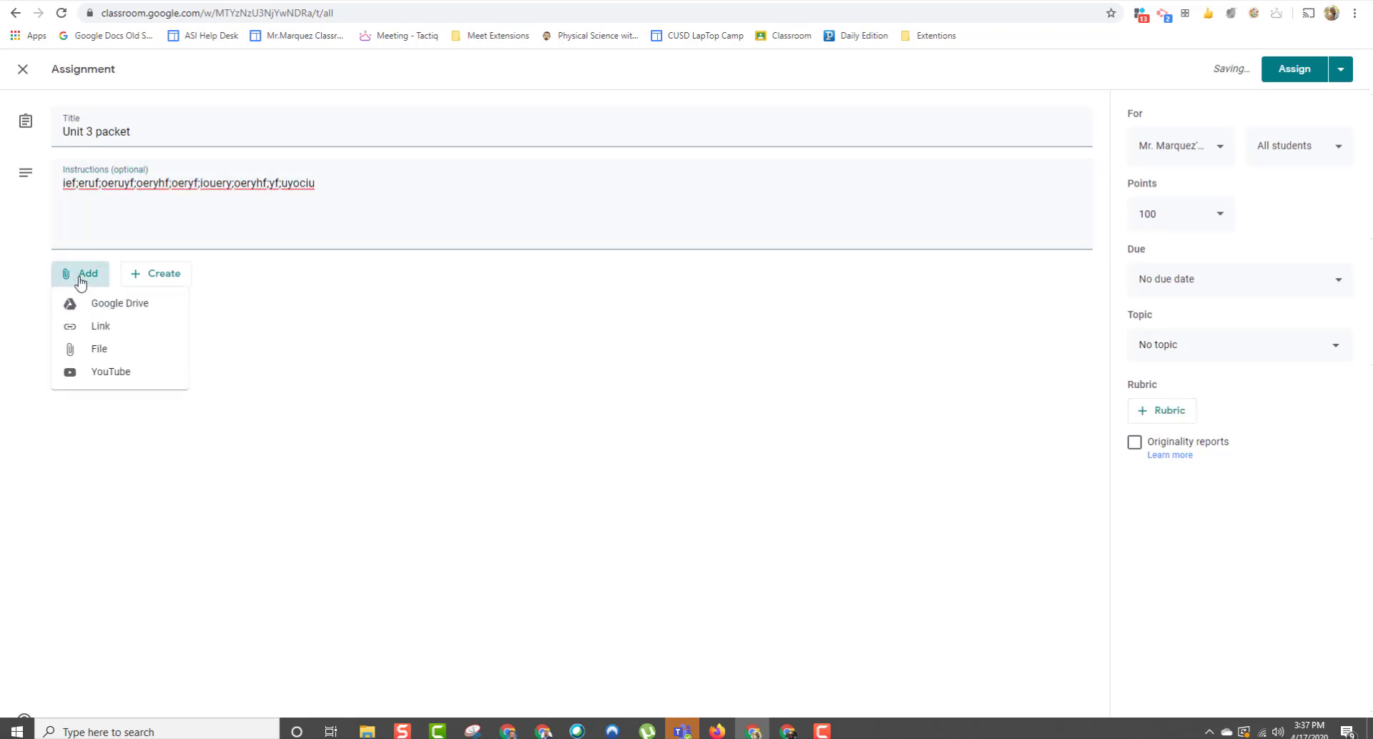
click(130, 306)
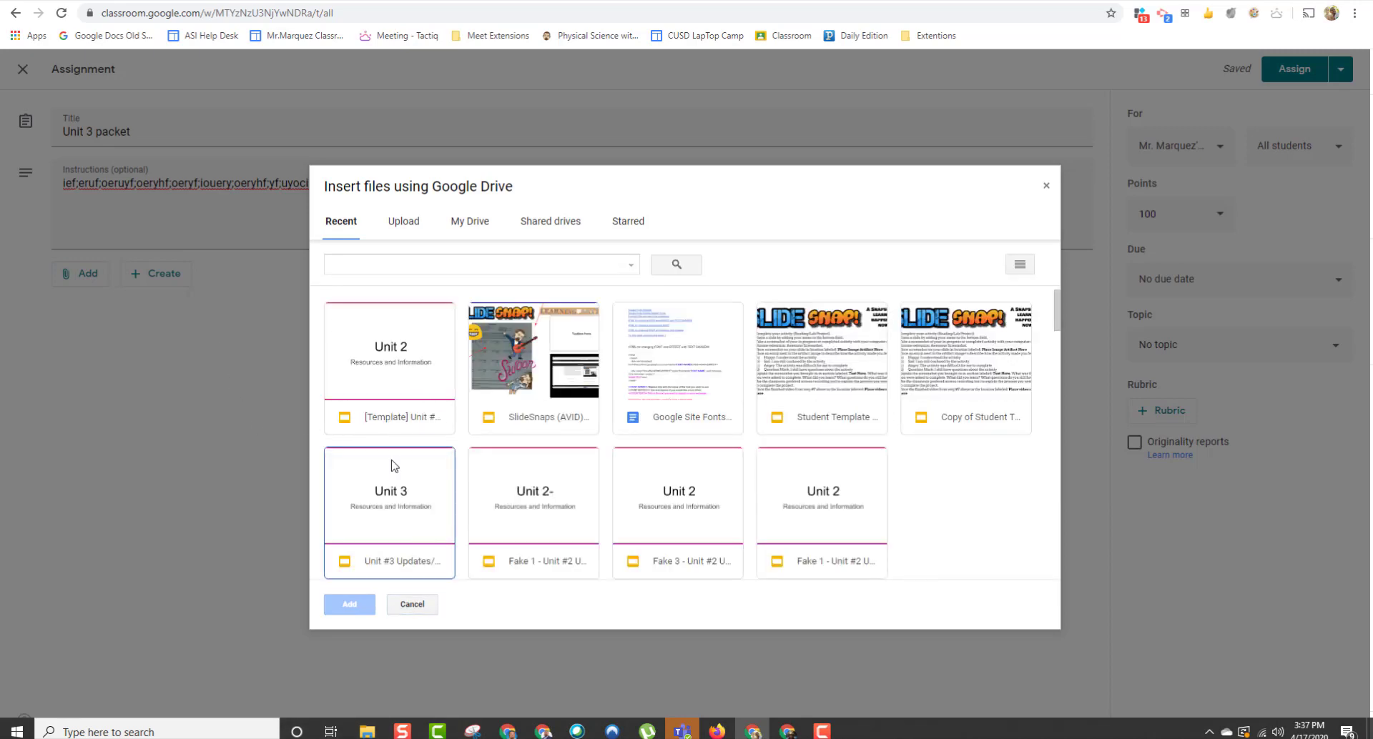
click(404, 498)
click(350, 603)
Step: Set the attachment to 'Make a copy for each student' and file it under Week of April 20th-24th
click(1035, 334)
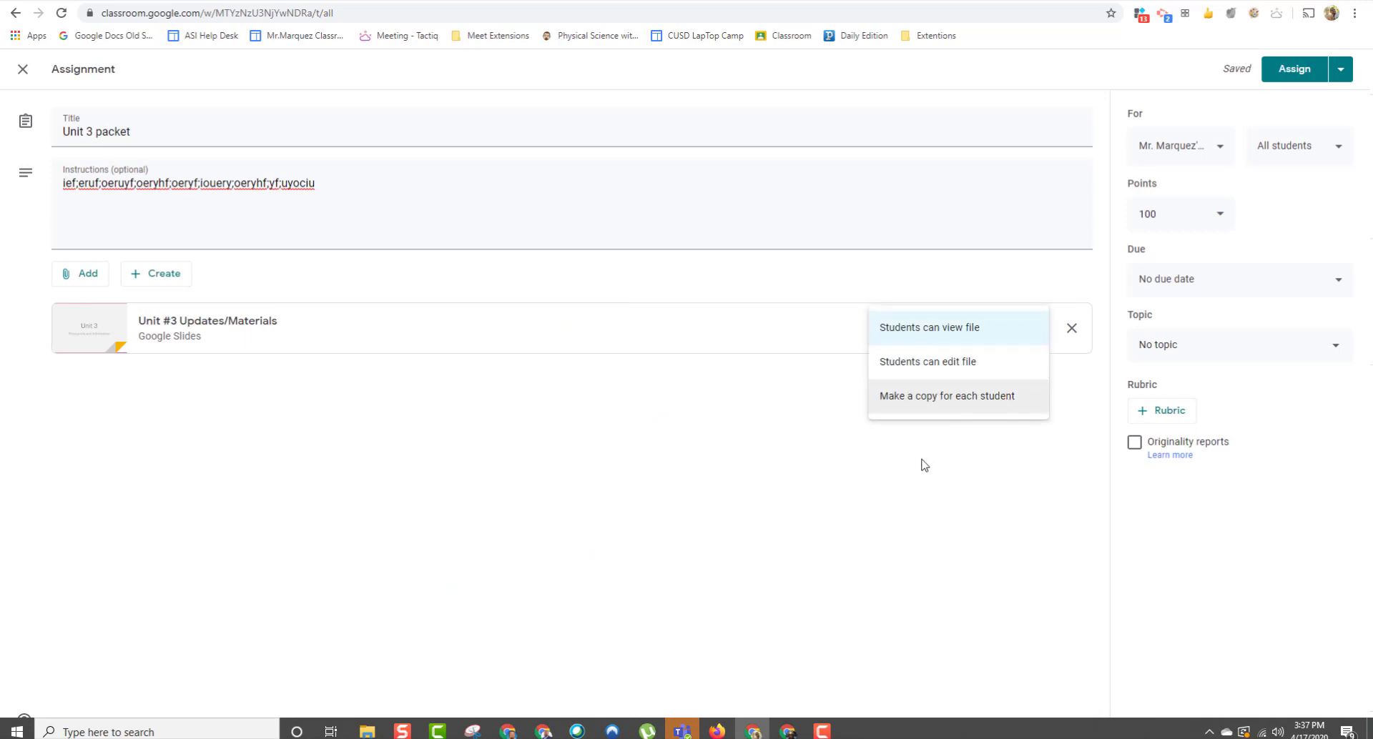
click(999, 398)
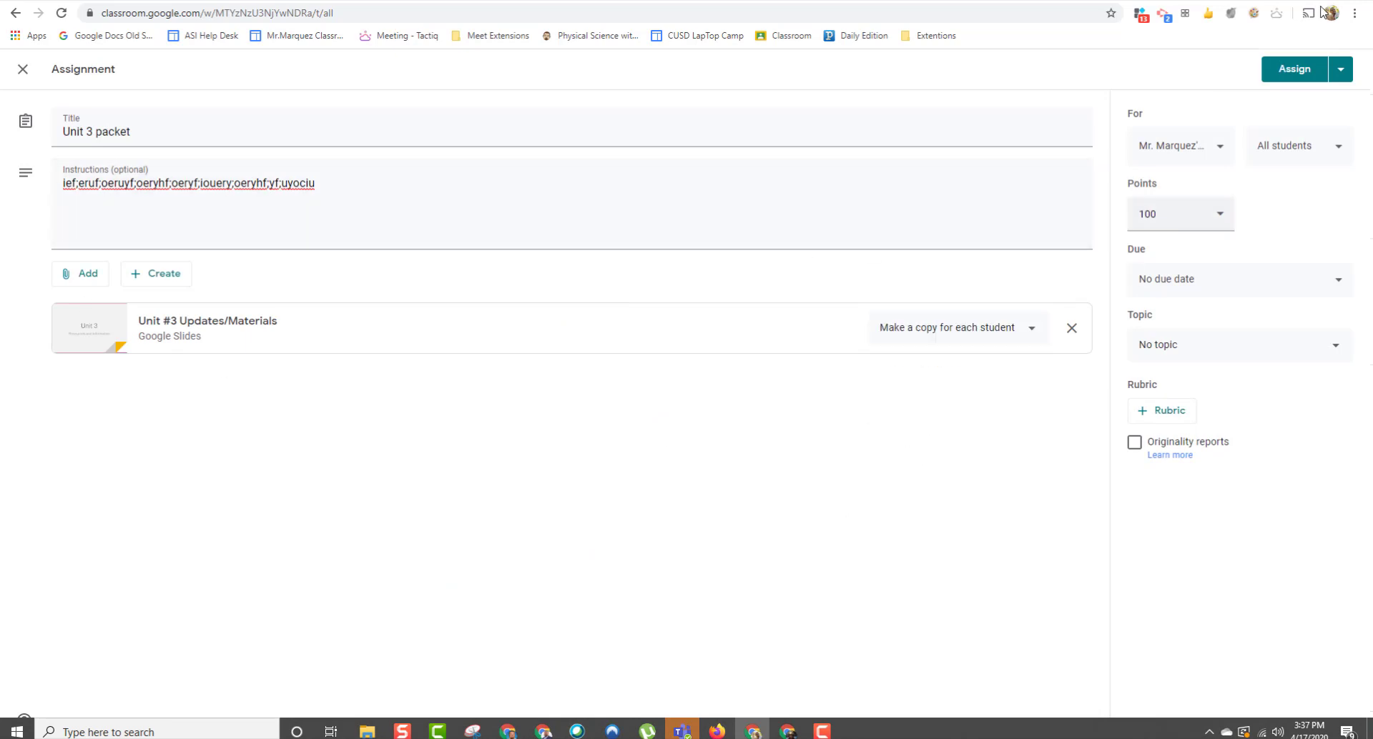
click(1266, 341)
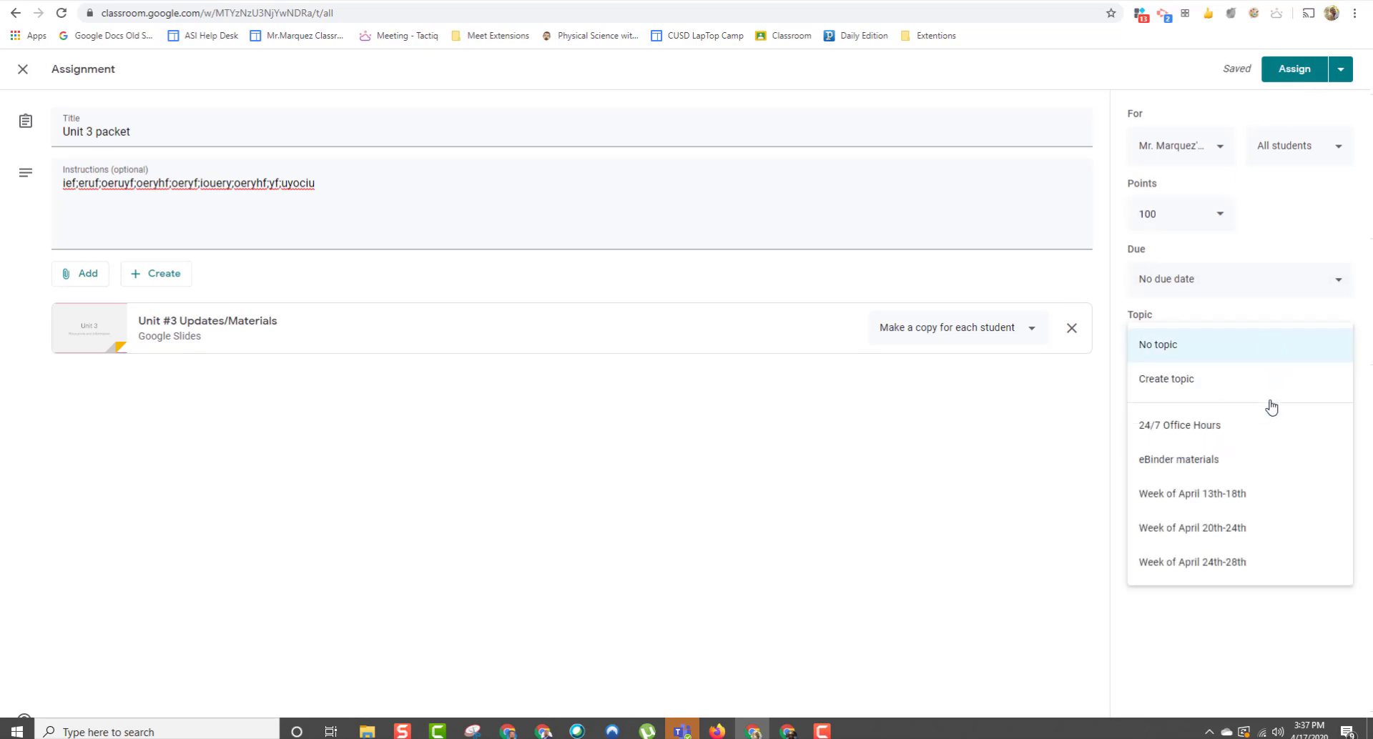
click(1194, 533)
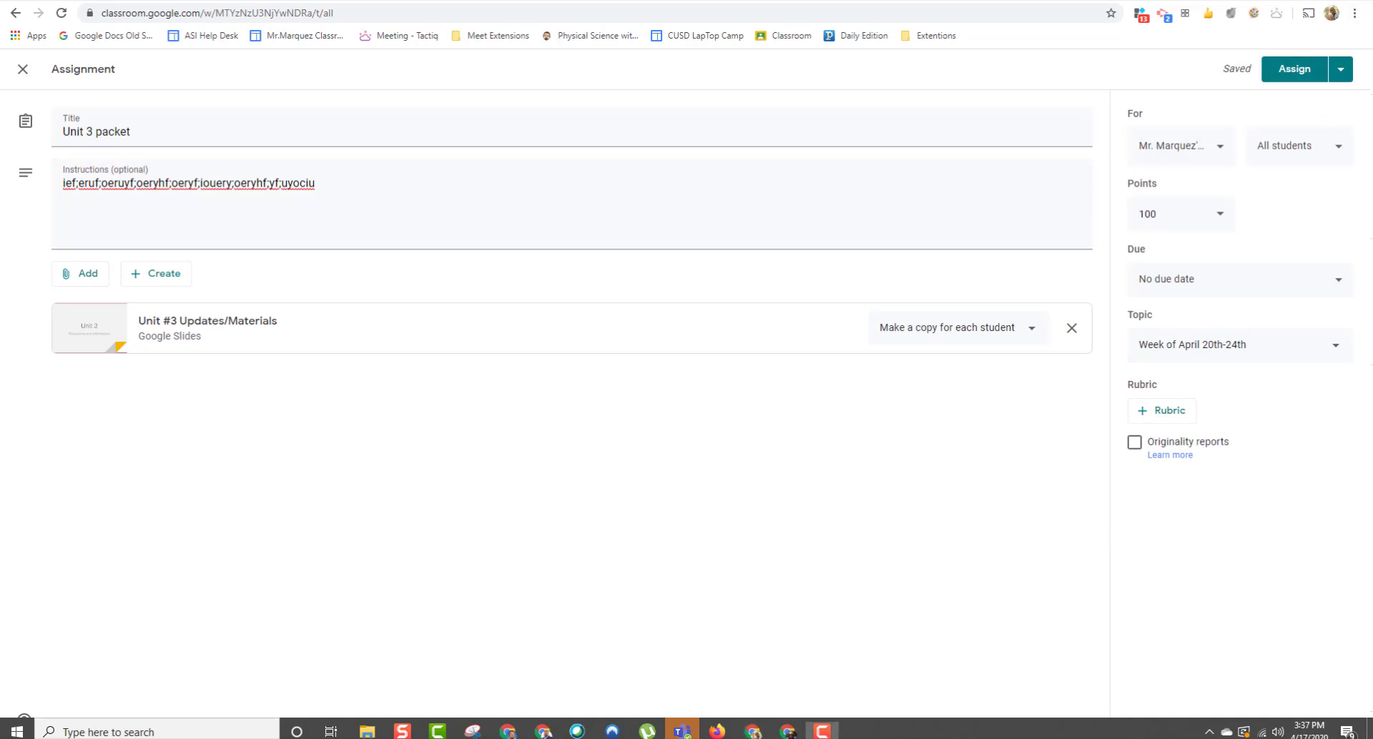
Step: In the student's Classroom view, expand Unit 3 packet and open their copy of the Unit #3 slides
click(787, 730)
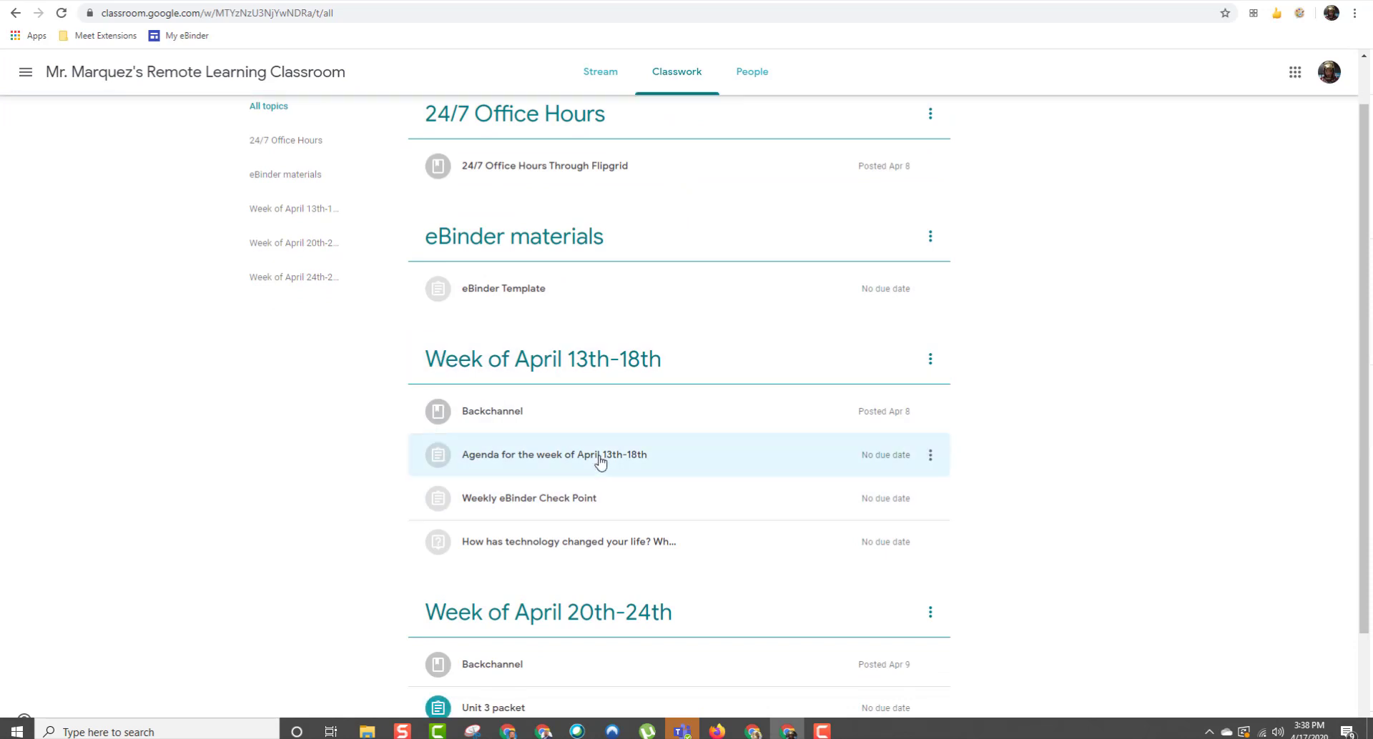
scroll(597, 455, down, 2)
click(504, 592)
click(579, 579)
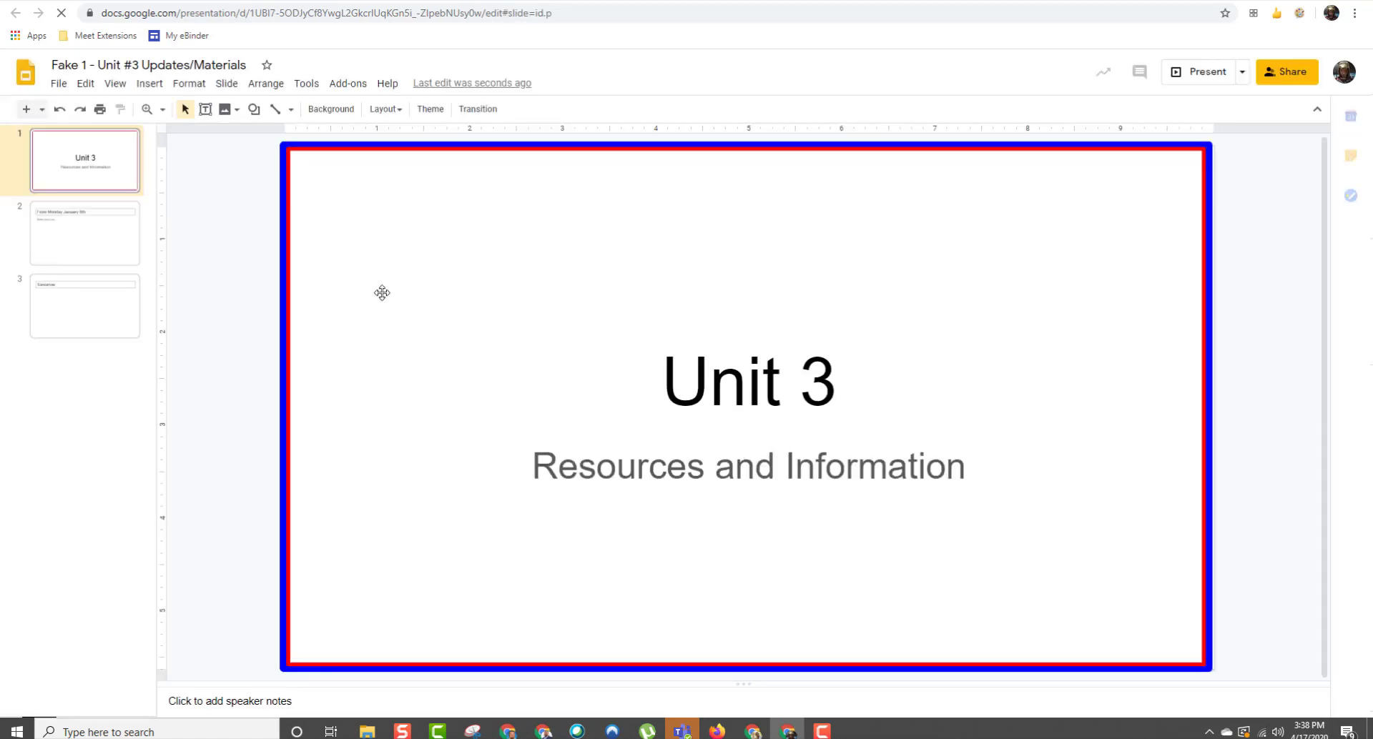
Step: Append '----' to the Unit 3 title, then switch windows to the SlideSnaps student template presentation
click(834, 380)
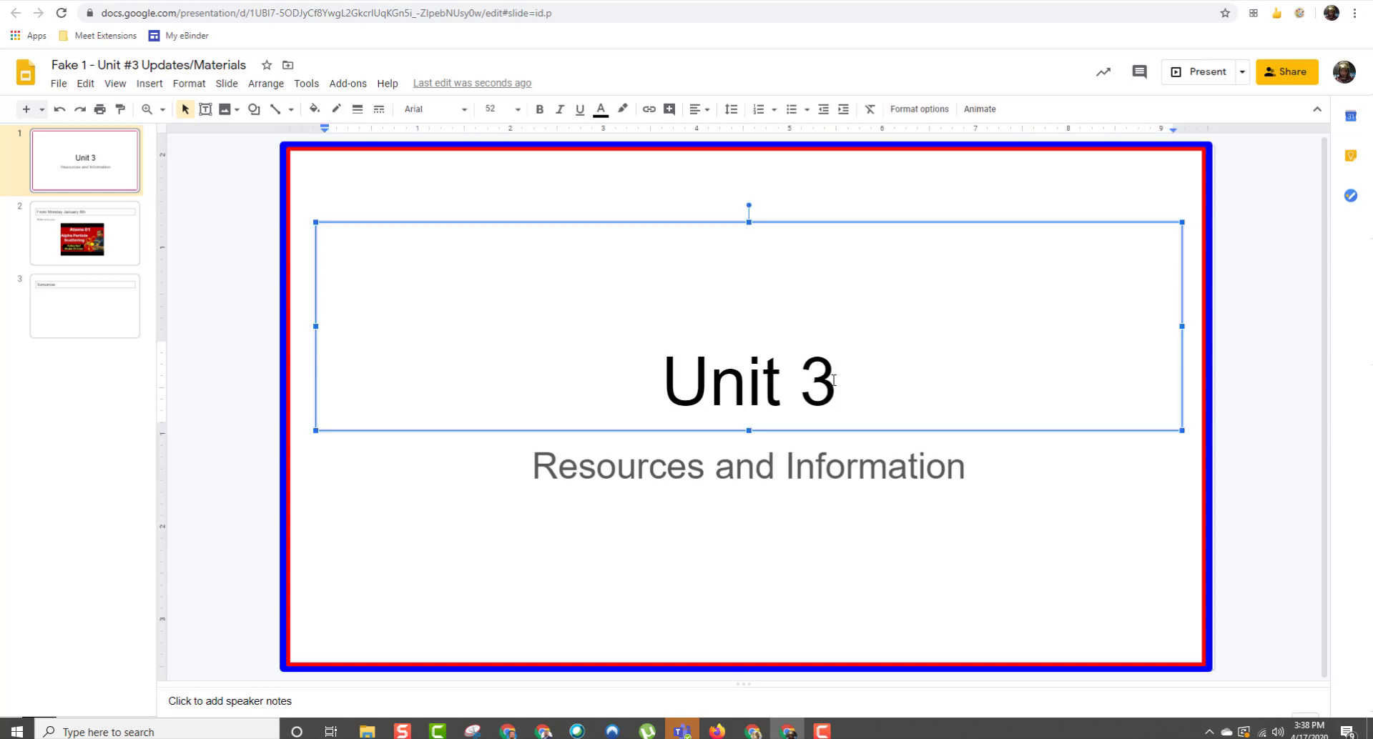
text(----)
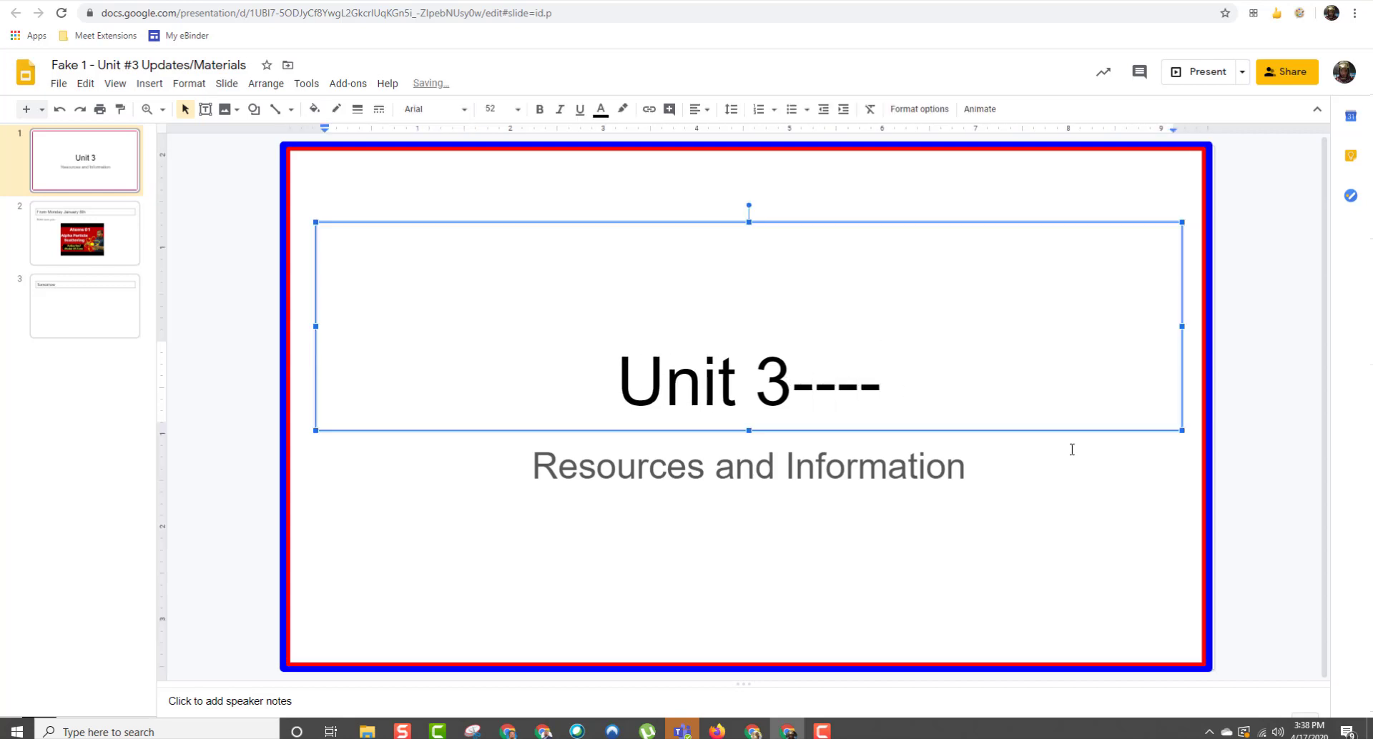
click(1238, 439)
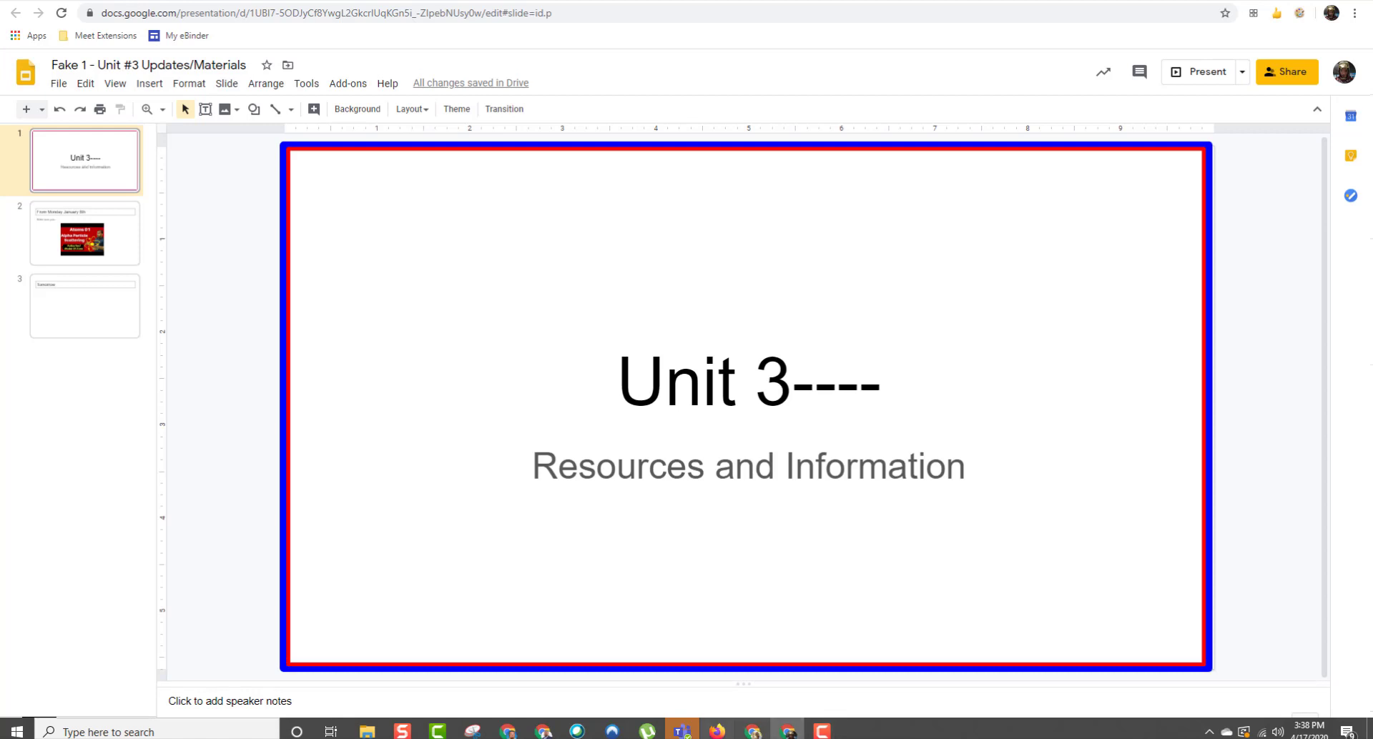
click(787, 730)
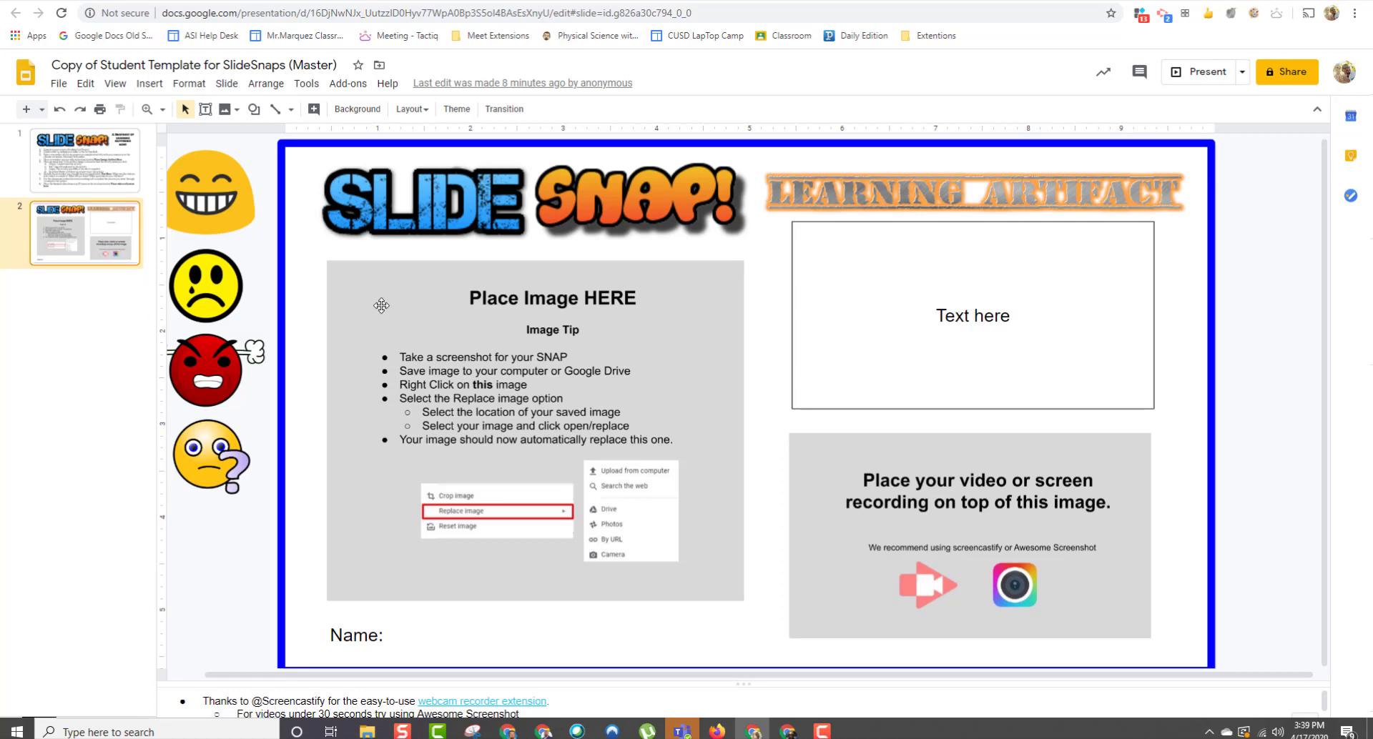
Step: Set the 'Unit 3 packet' Drive folder as Slip-in-Slide's single destination folder
click(349, 83)
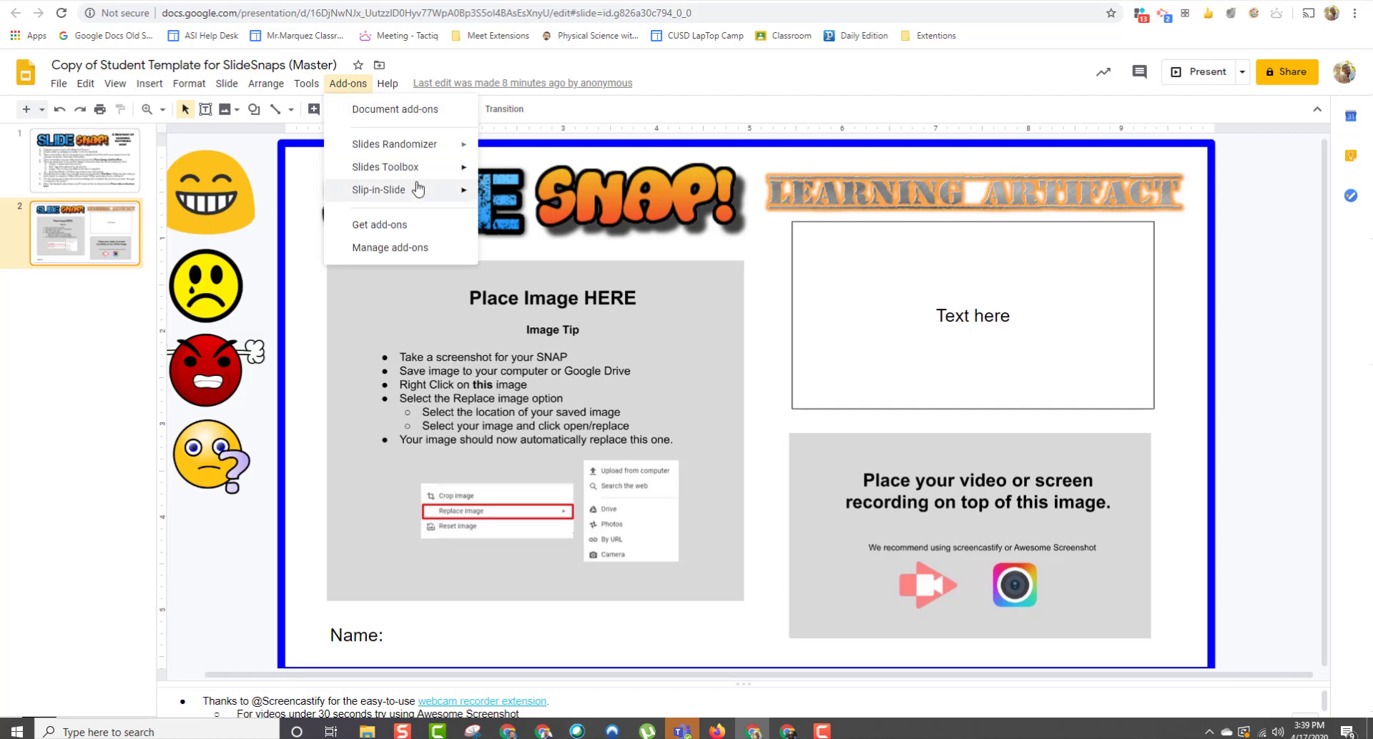
mouse_move(374, 190)
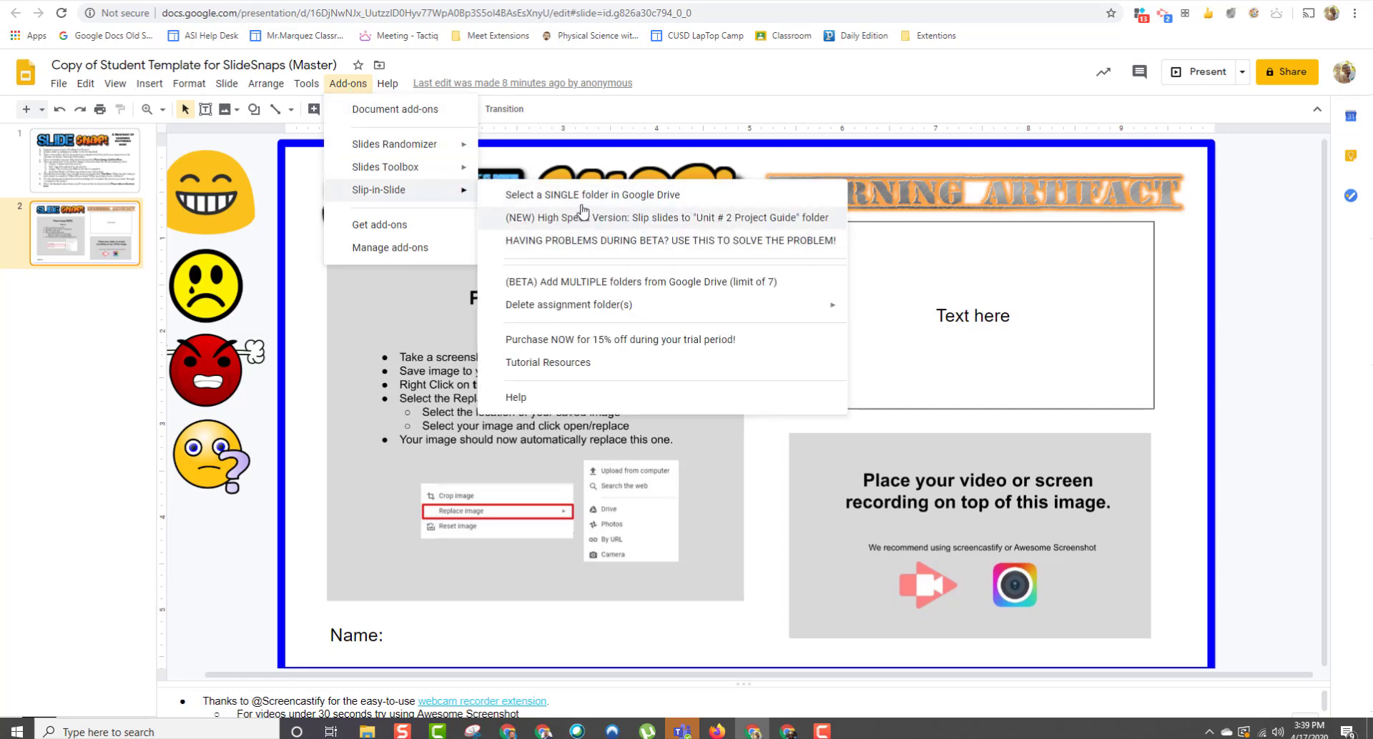
click(580, 195)
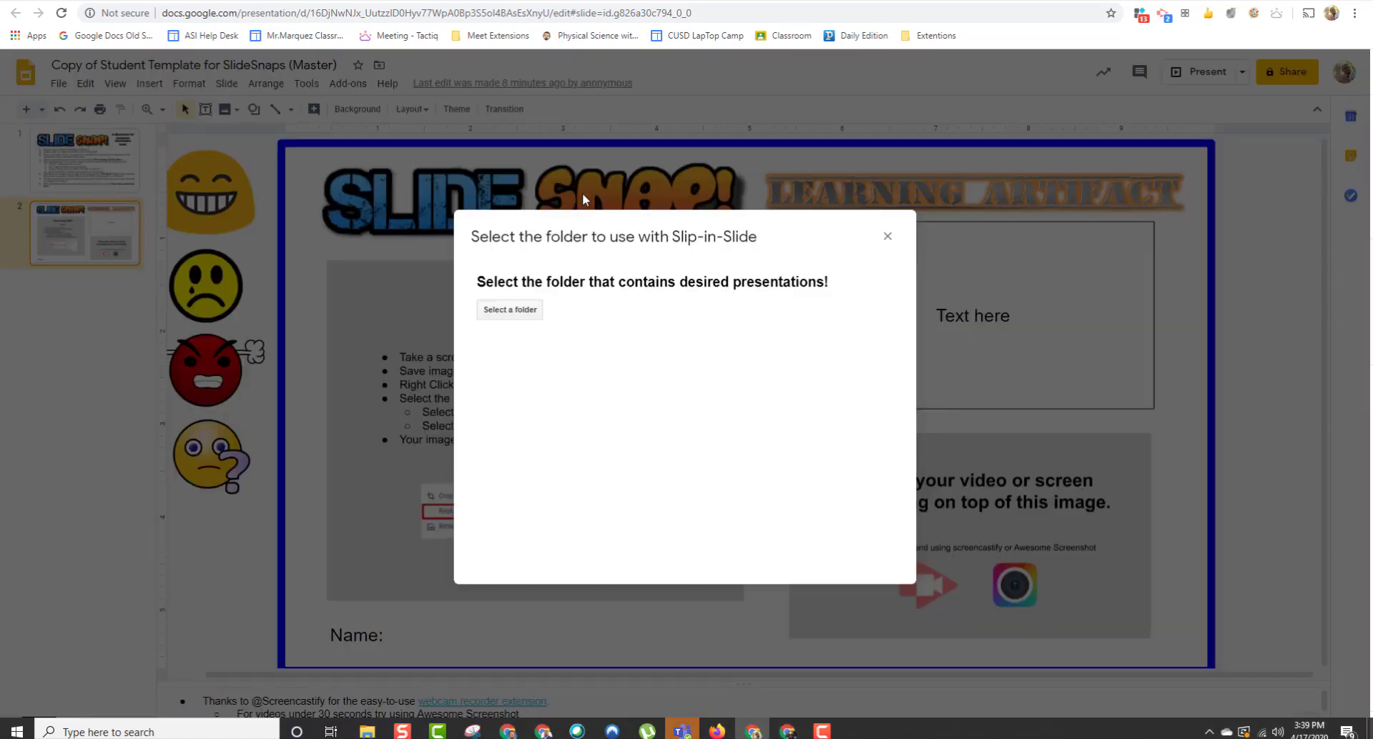
click(525, 313)
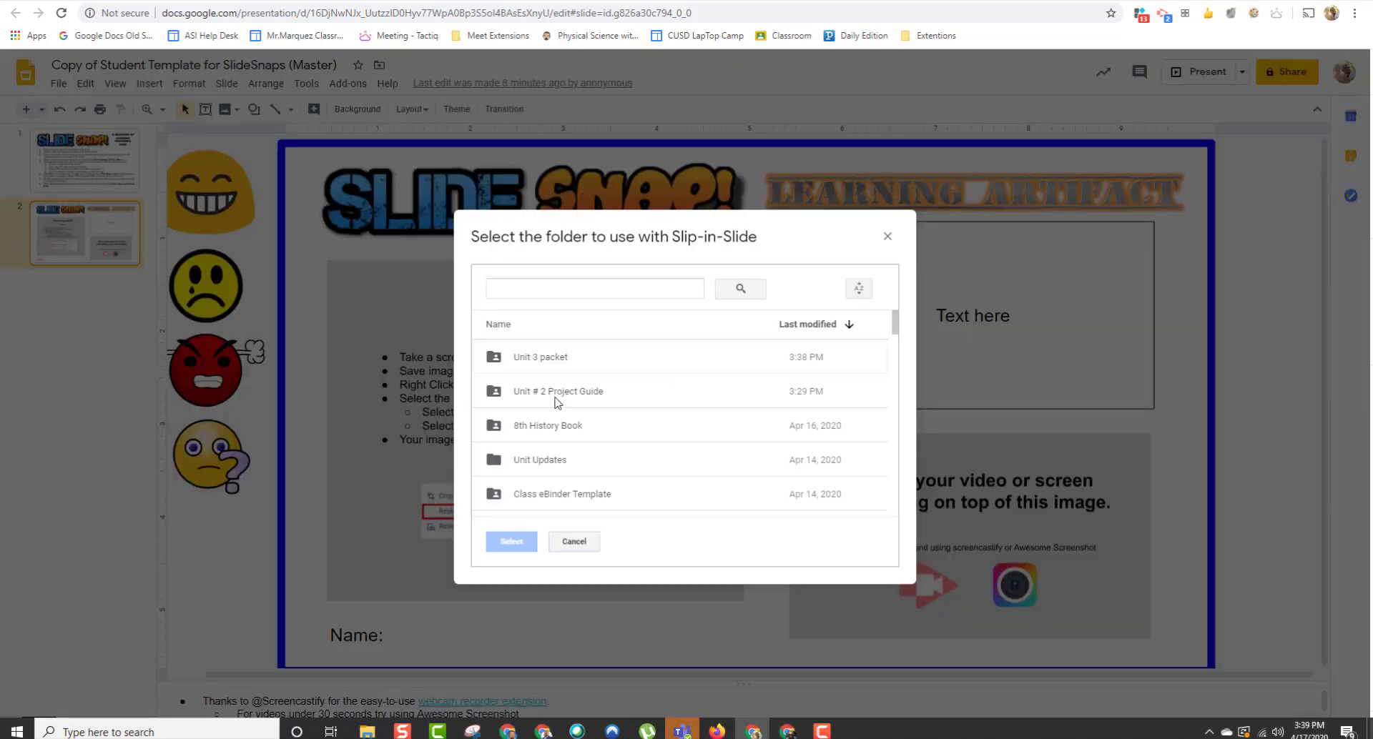
click(538, 365)
click(512, 539)
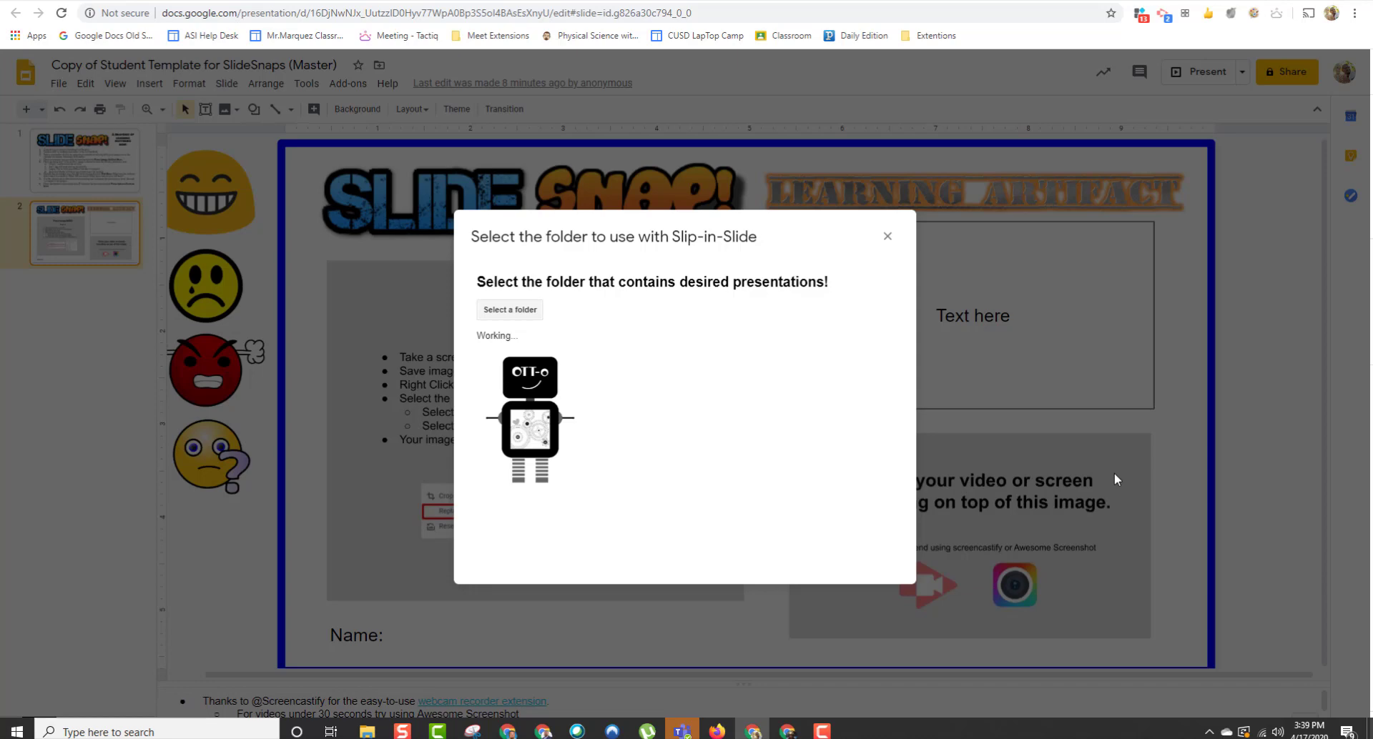
click(929, 438)
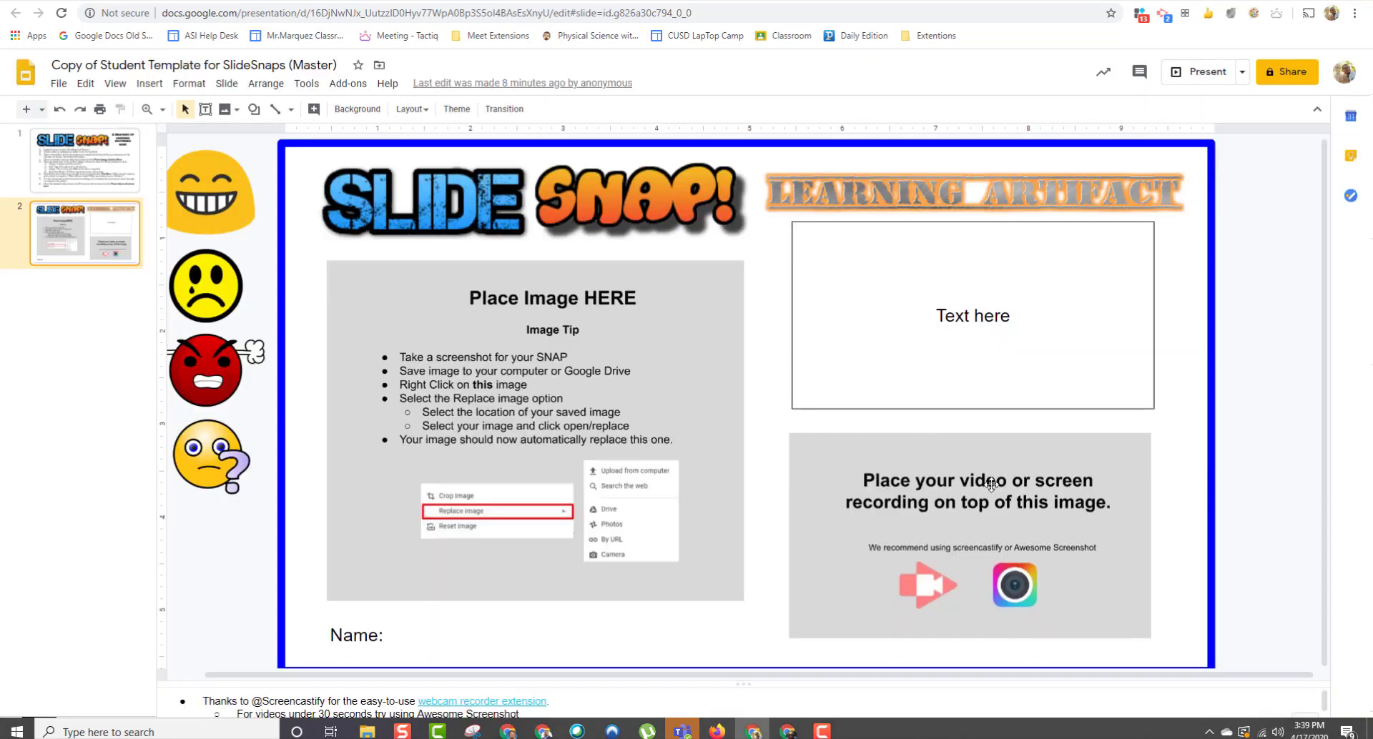
click(348, 83)
mouse_move(400, 192)
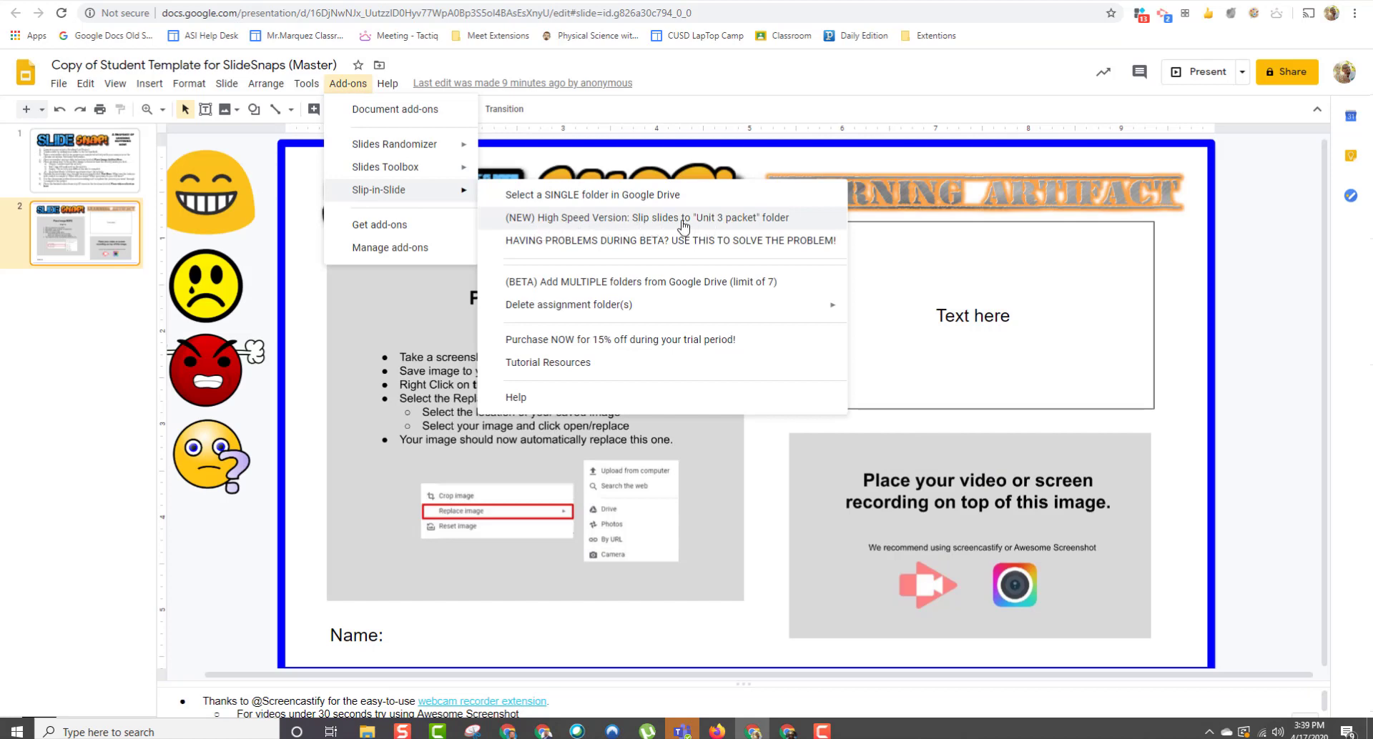
Step: Run the High Speed Version starting with the current slide, only 1 slide, inserted before each first slide
click(595, 222)
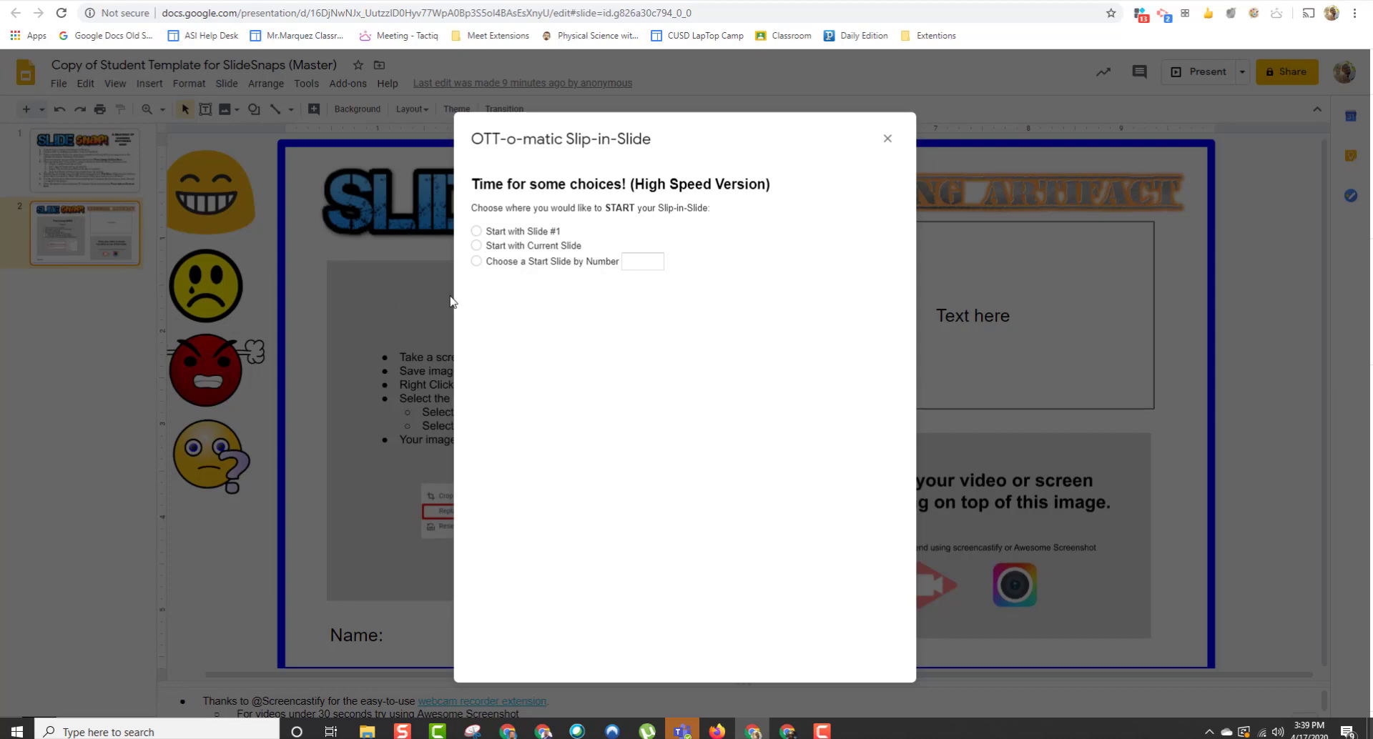
click(476, 245)
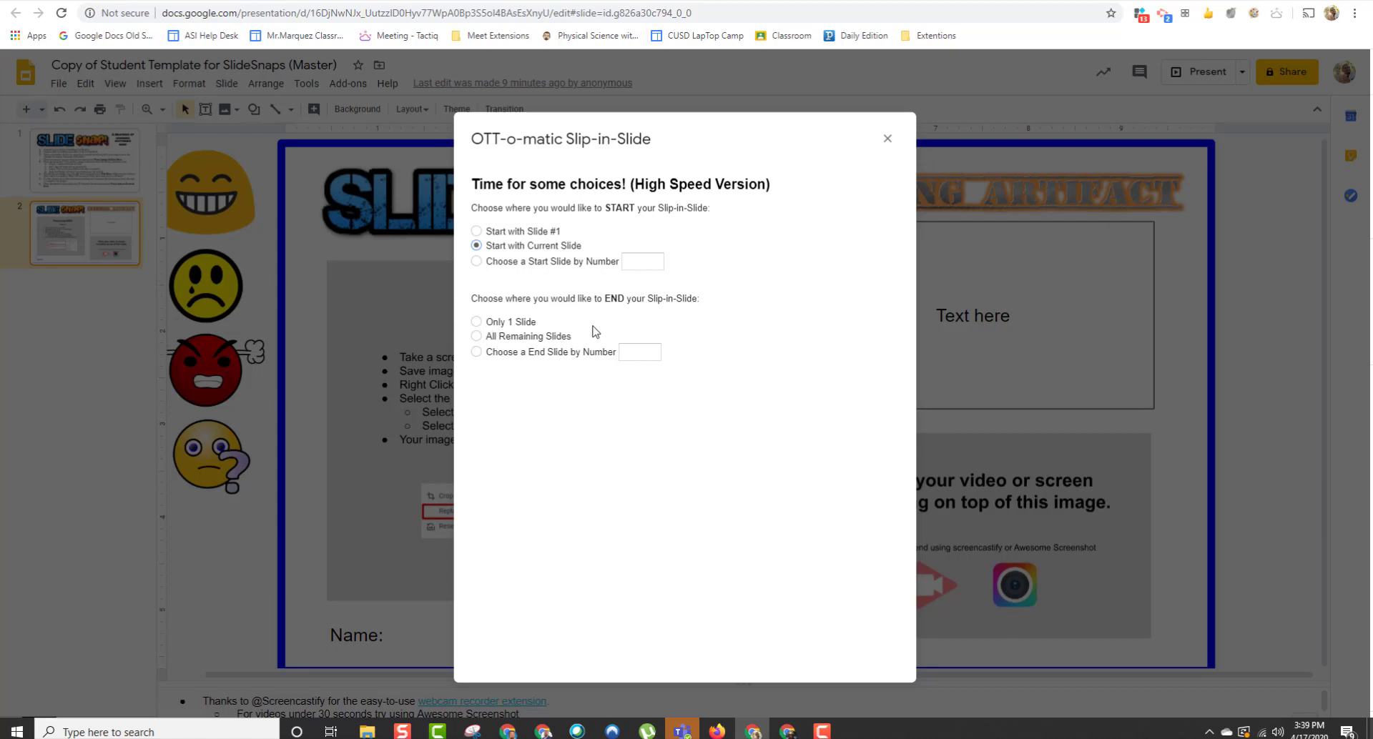
click(477, 322)
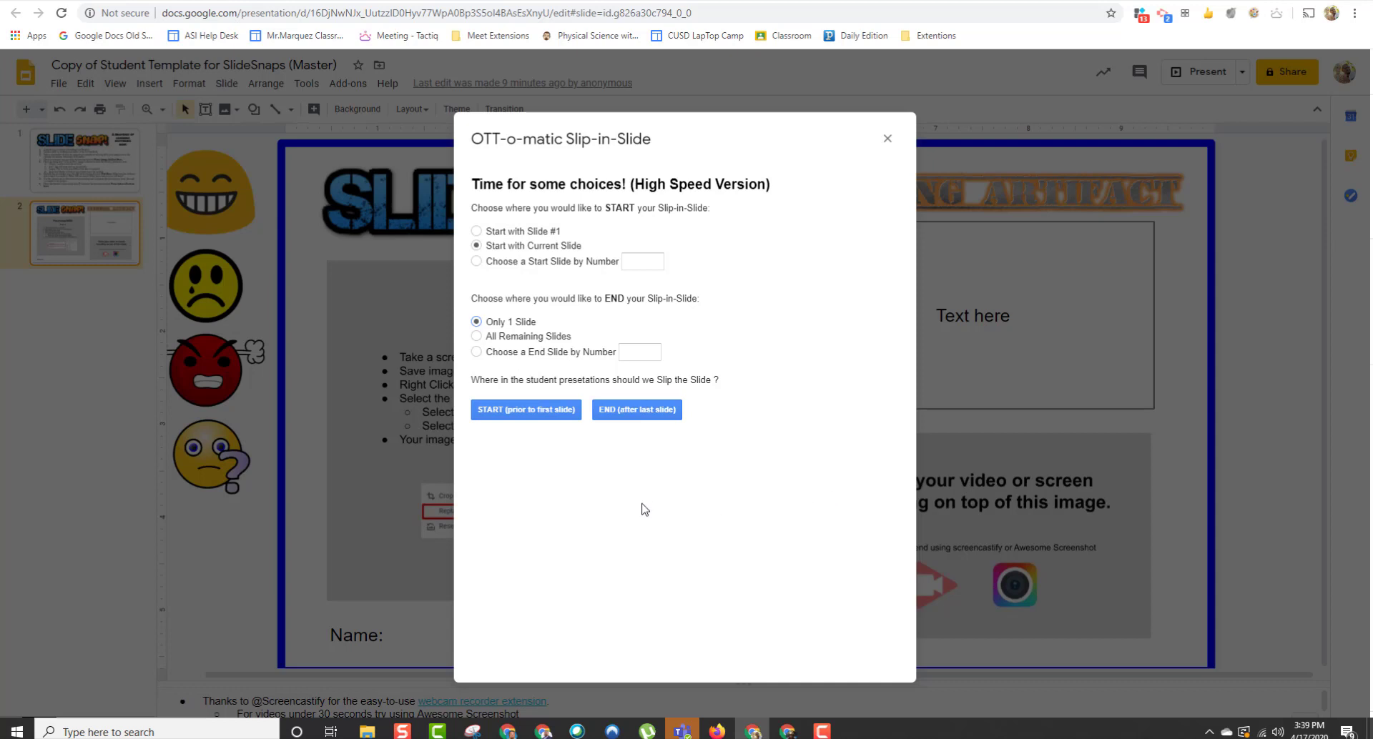
click(526, 411)
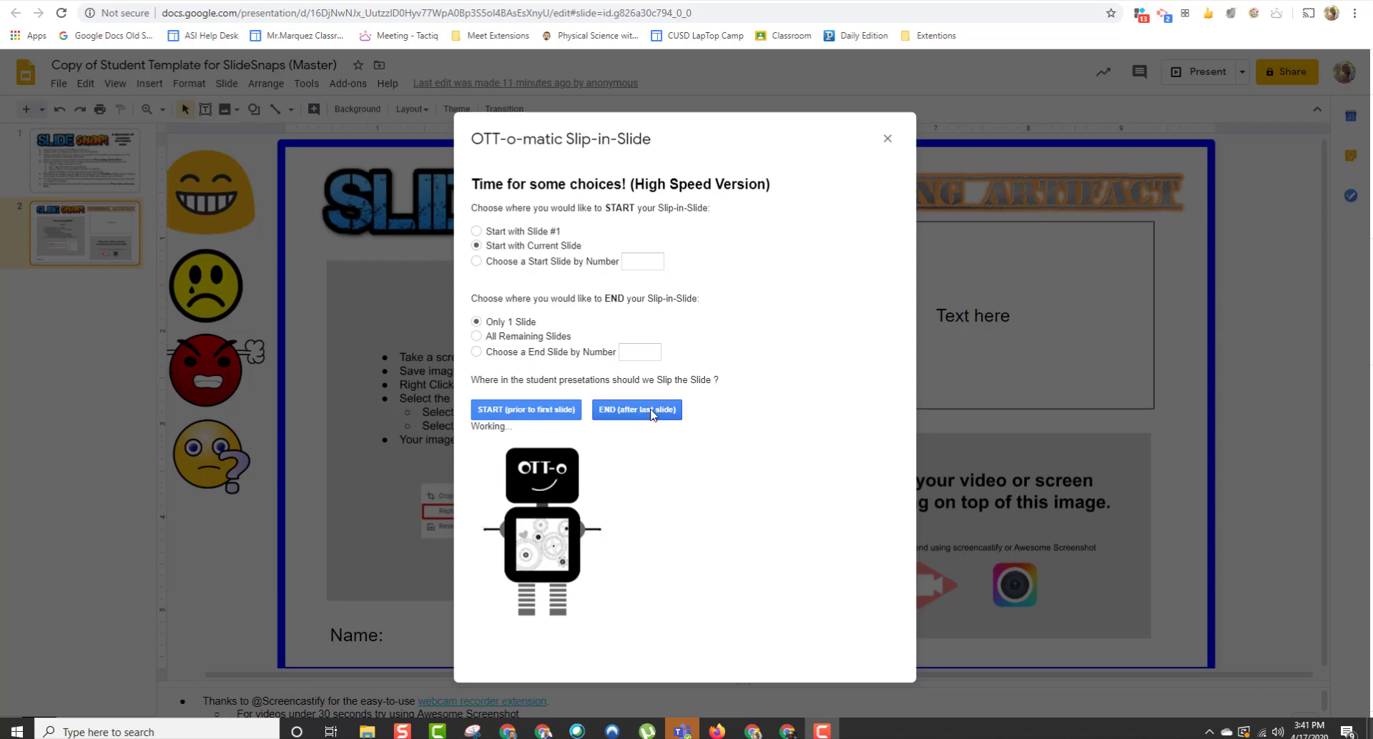
Step: In the student's Fake 1 copy, drag the inserted SlideSnap slide from position 1 to slide 3
click(786, 729)
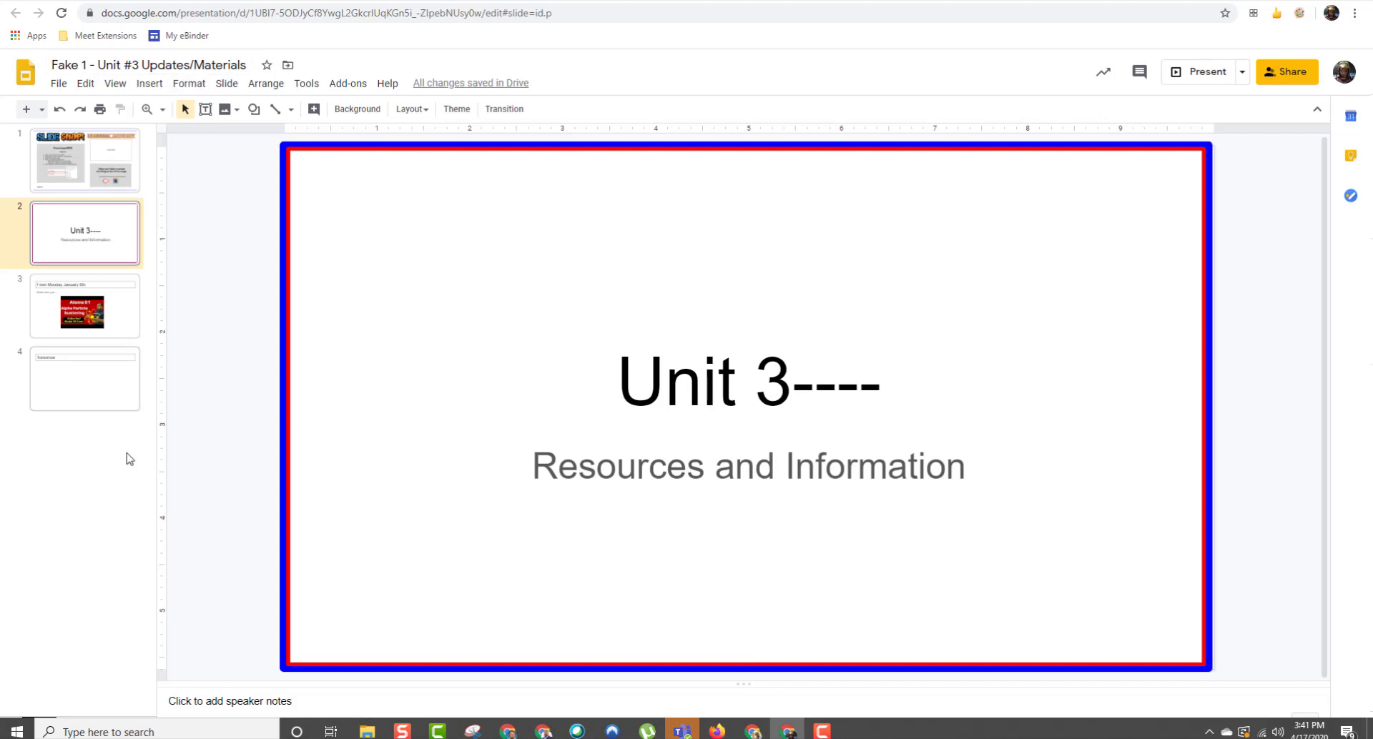
click(66, 166)
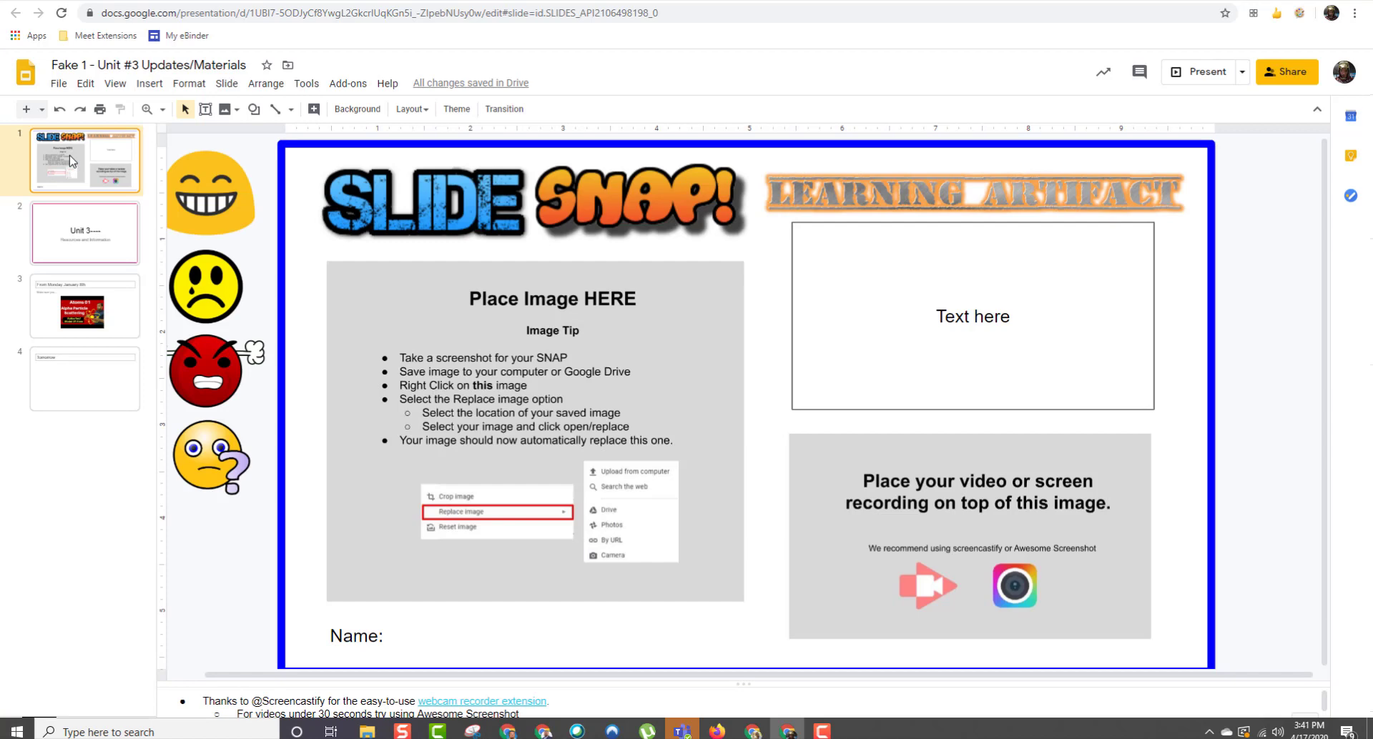
drag(72, 161, 104, 281)
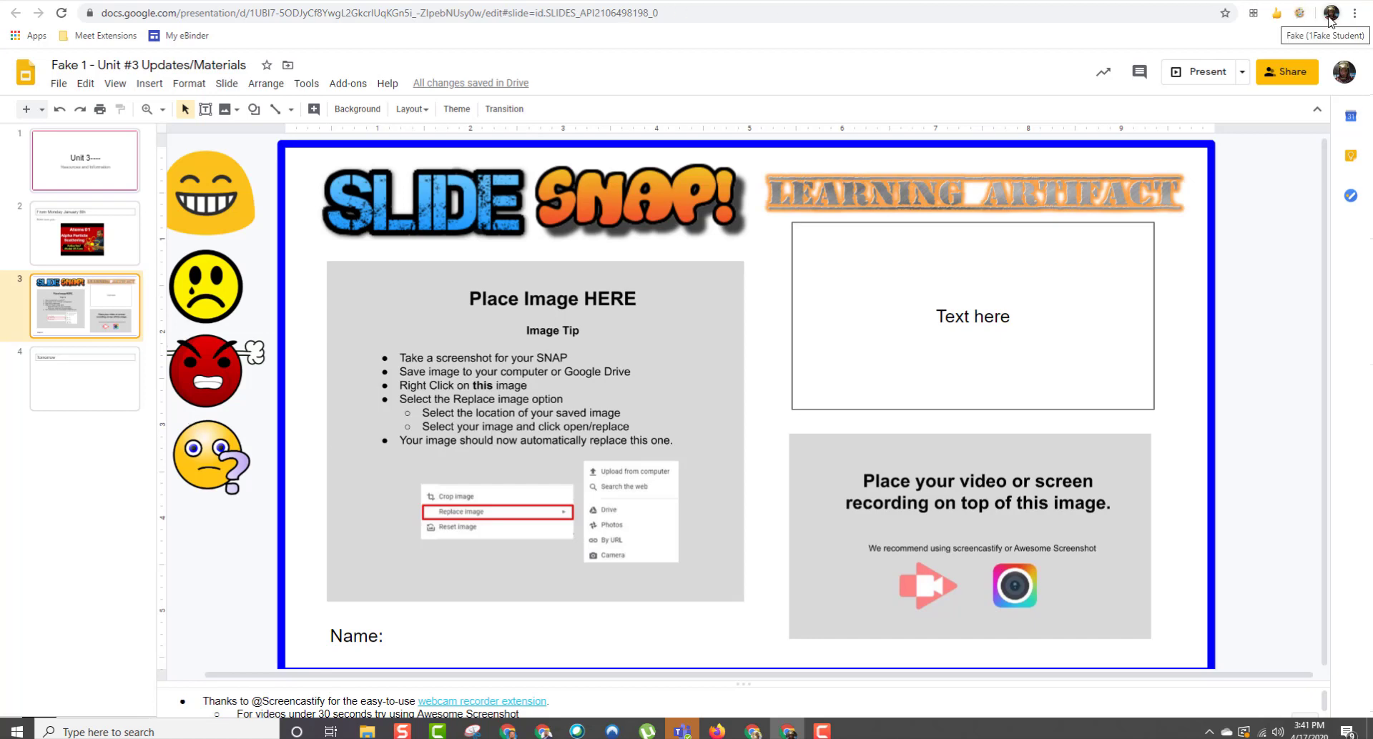
Step: Open Classroom under another student's profile to check their Unit 3 copy, then return to the Marketplace listing
click(1330, 14)
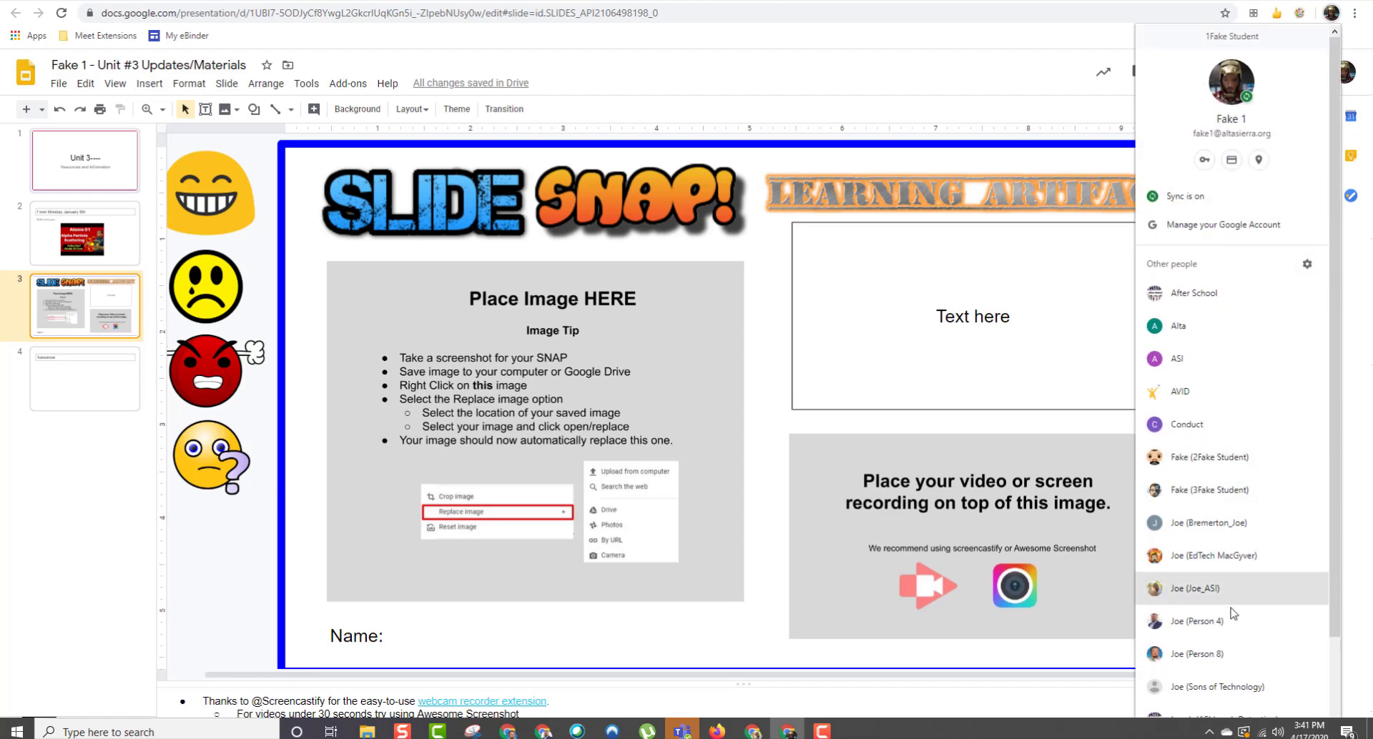
click(1216, 490)
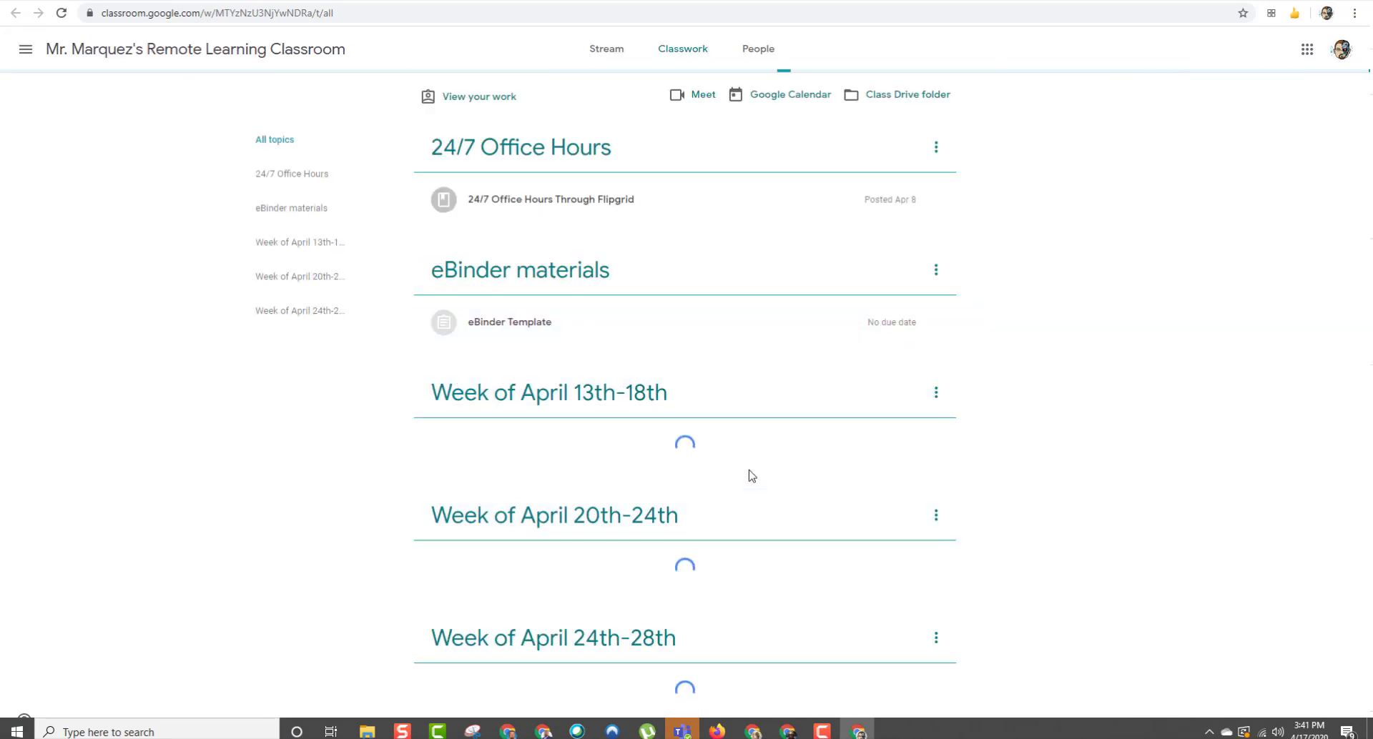
scroll(955, 452, down, 2)
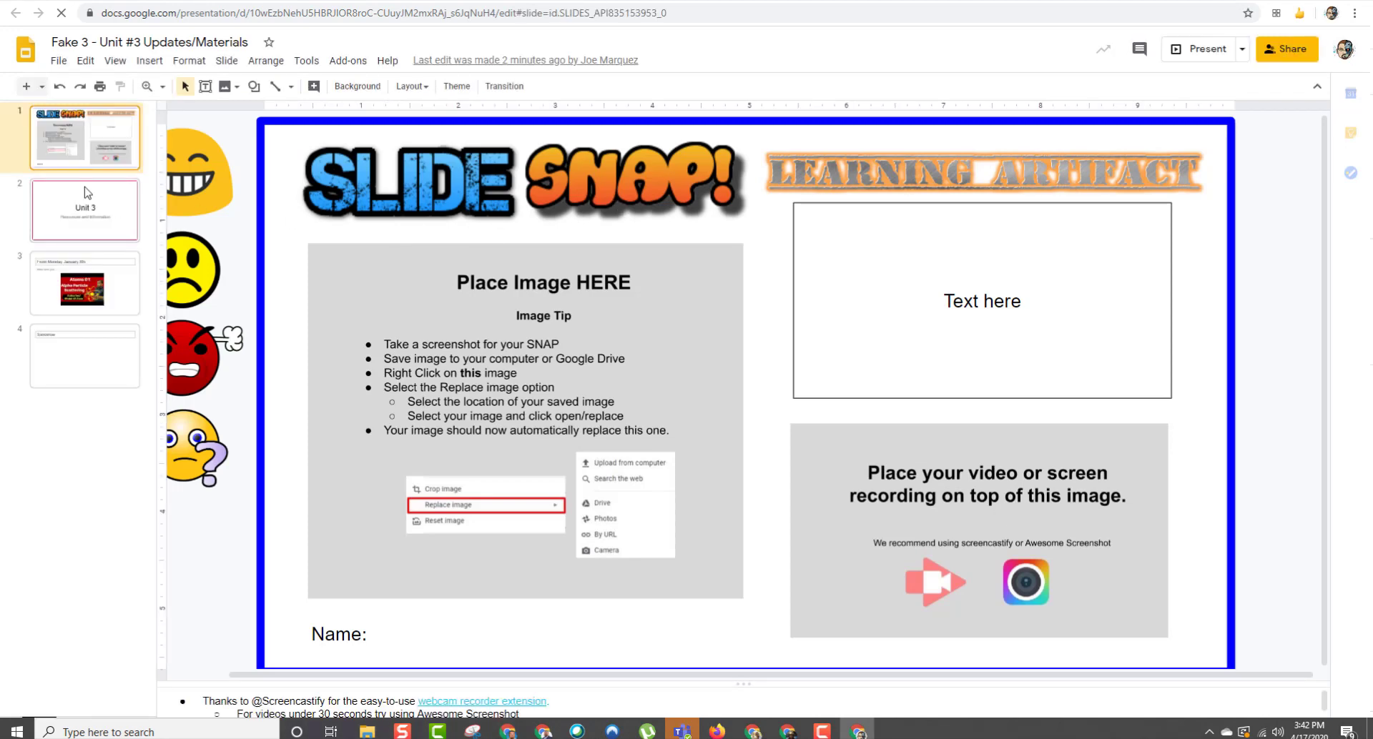
click(755, 730)
click(767, 1)
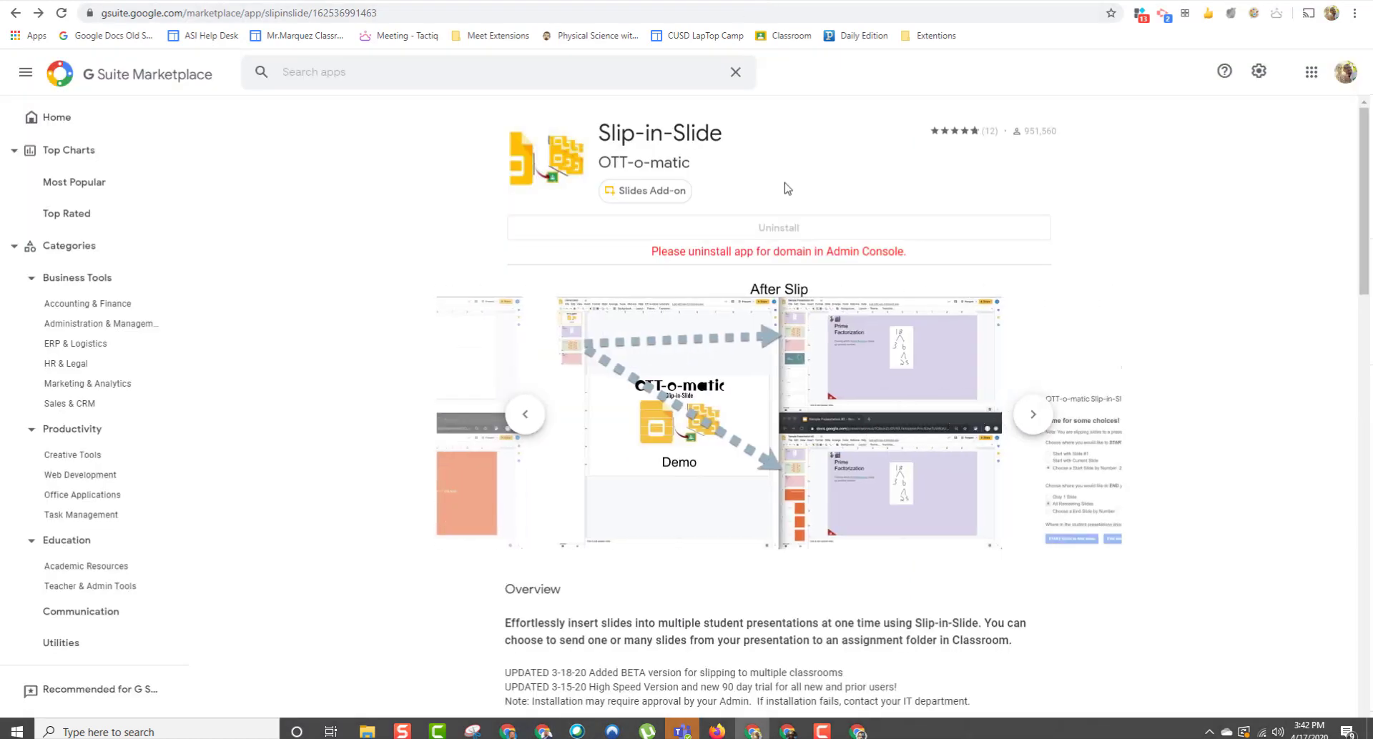